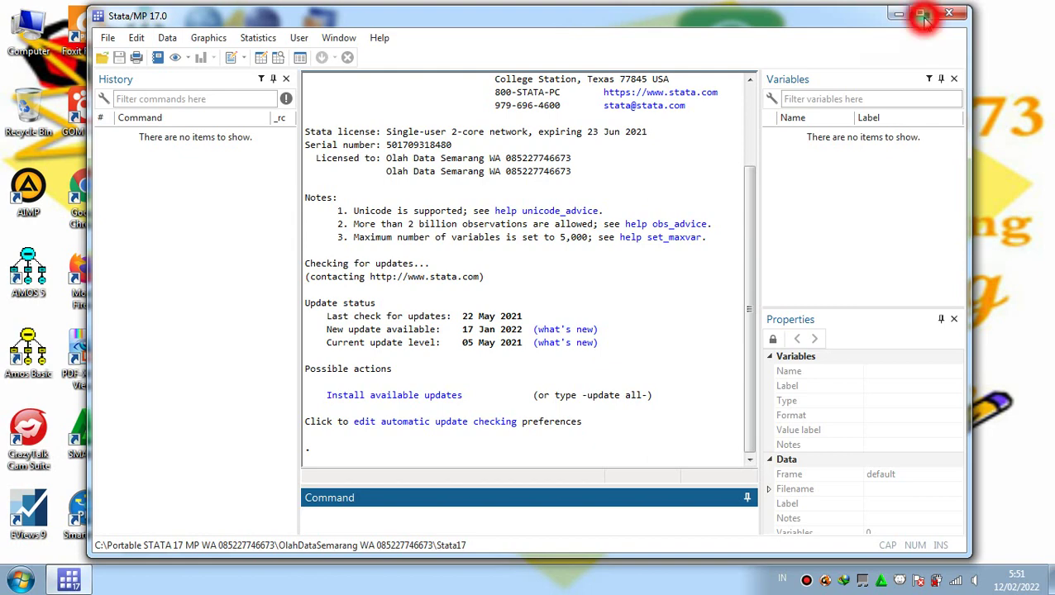
# Maximize Stata and, in Windows Explorer, open the C: drive folder "Dynamic Ordinary Least Squares (DOLS) Panel Data With STATA 17"
pyautogui.click(920, 15)
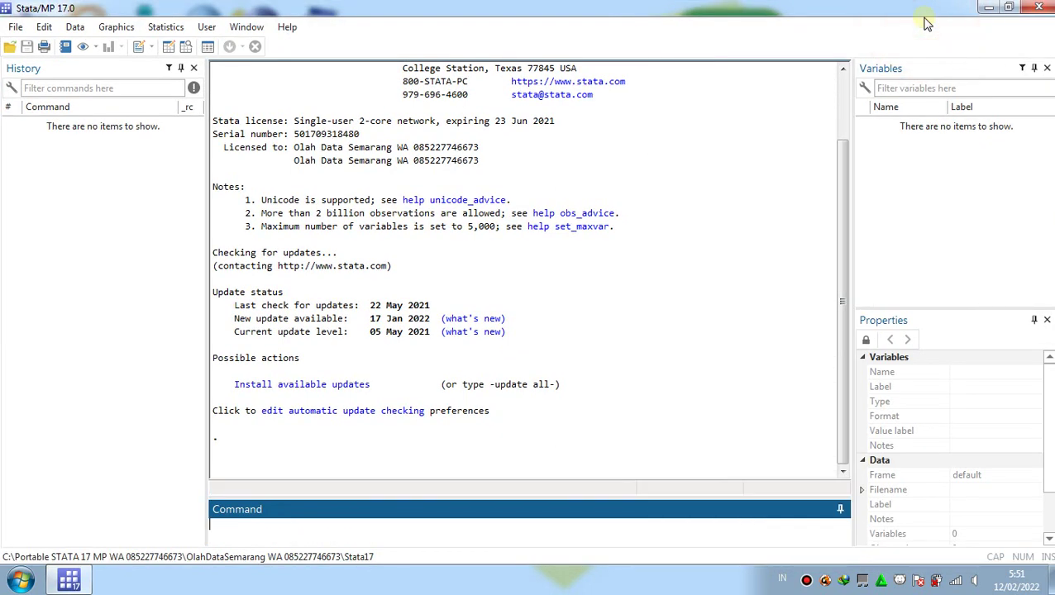
pyautogui.rightClick(25, 584)
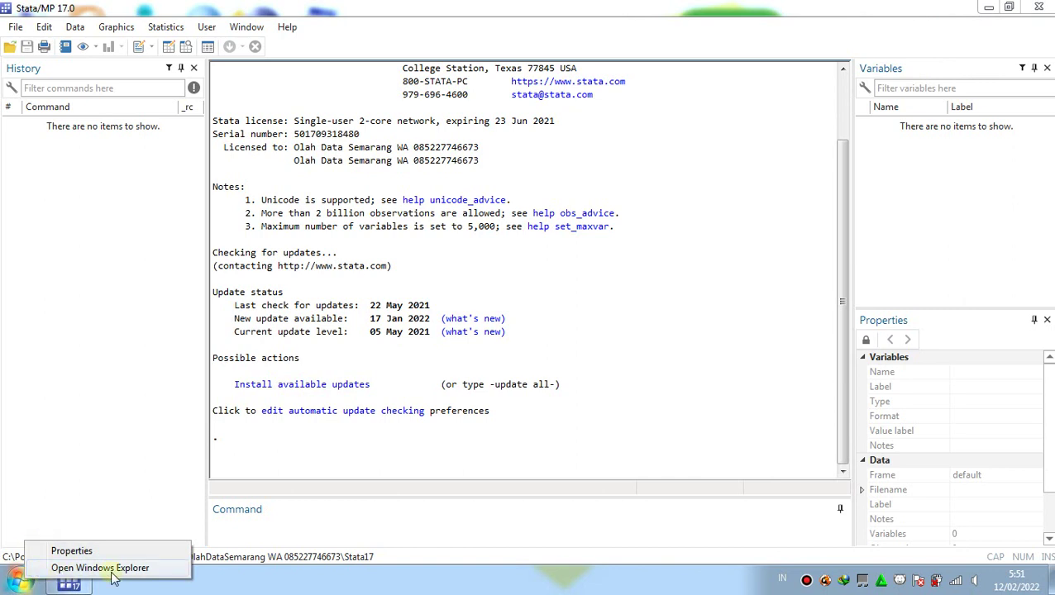
pyautogui.click(177, 569)
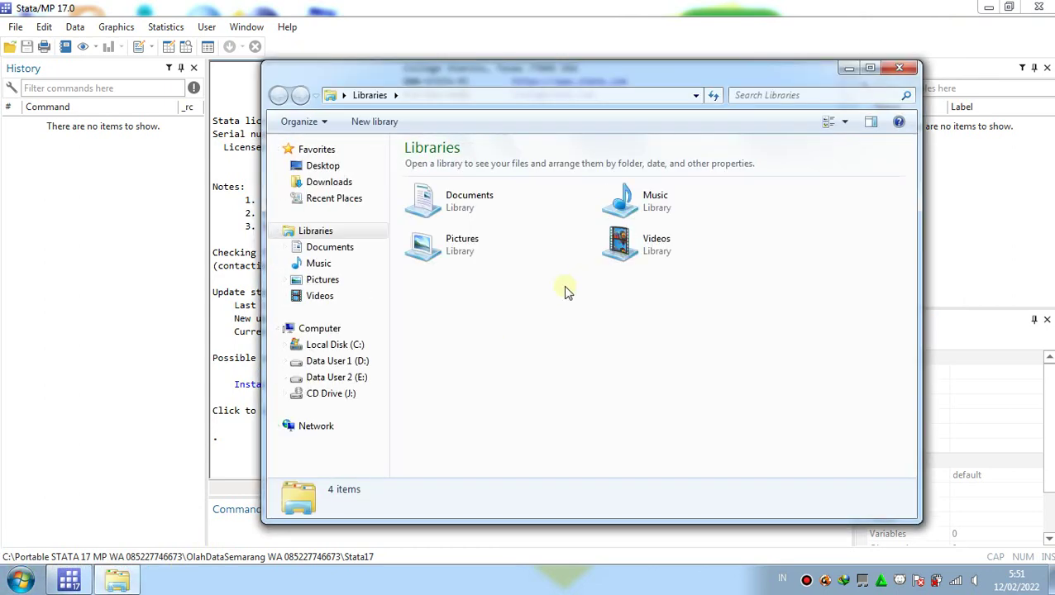
pyautogui.click(345, 346)
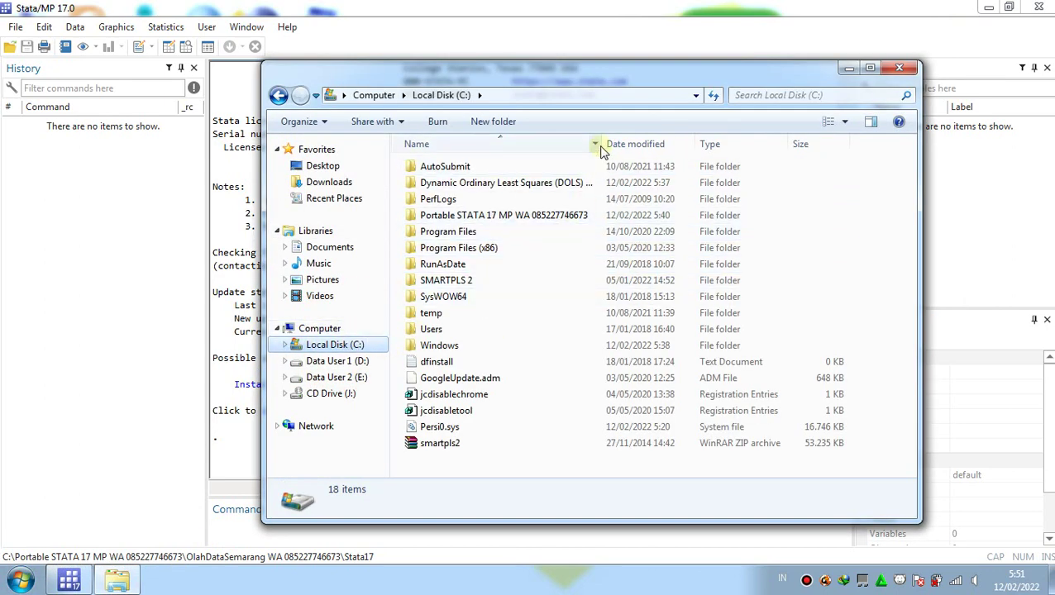
pyautogui.moveTo(601, 144); pyautogui.dragTo(731, 136)
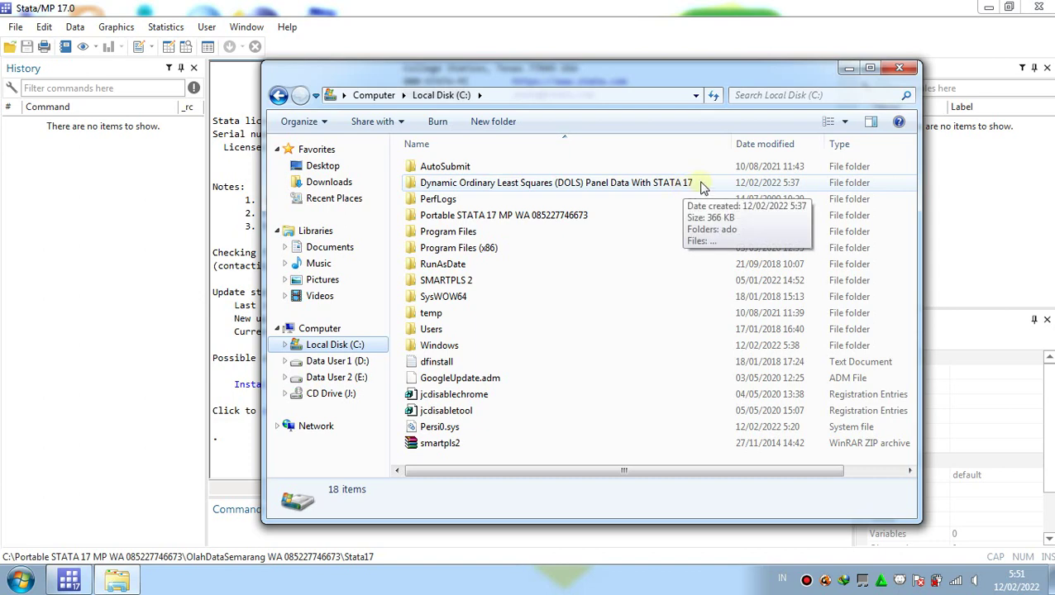
pyautogui.click(700, 186)
pyautogui.rightClick(700, 185)
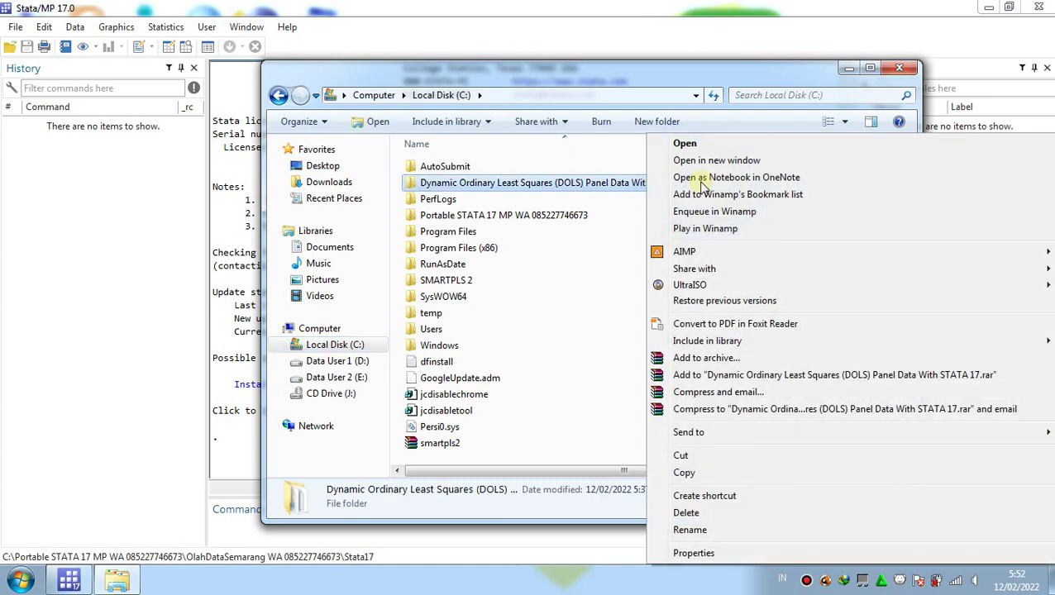
pyautogui.click(857, 145)
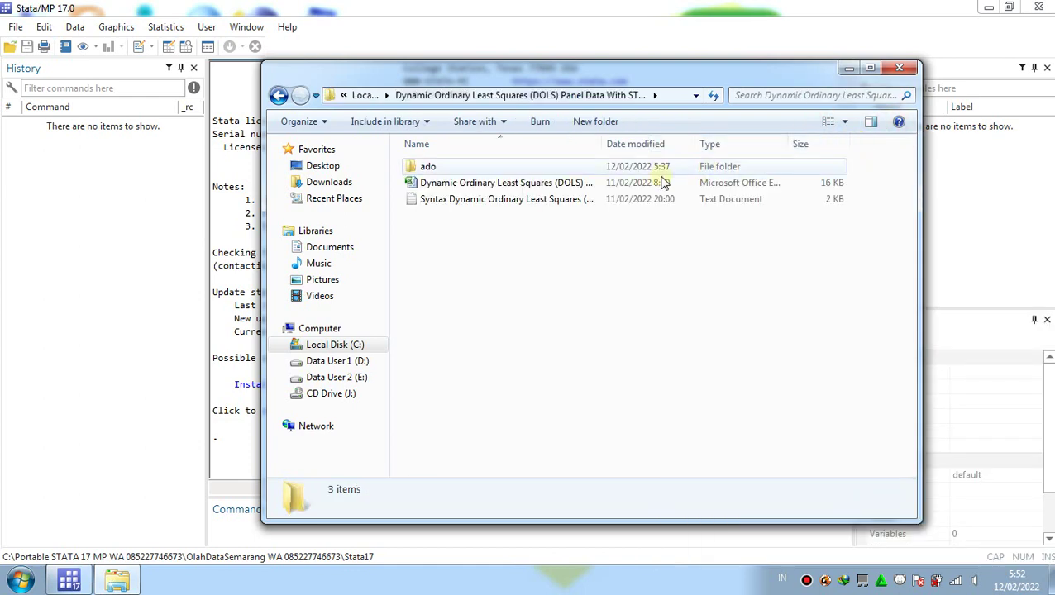
# Copy the ado folder from the Dynamic Ordinary Least Squares (DOLS) folder to the clipboard
pyautogui.click(434, 168)
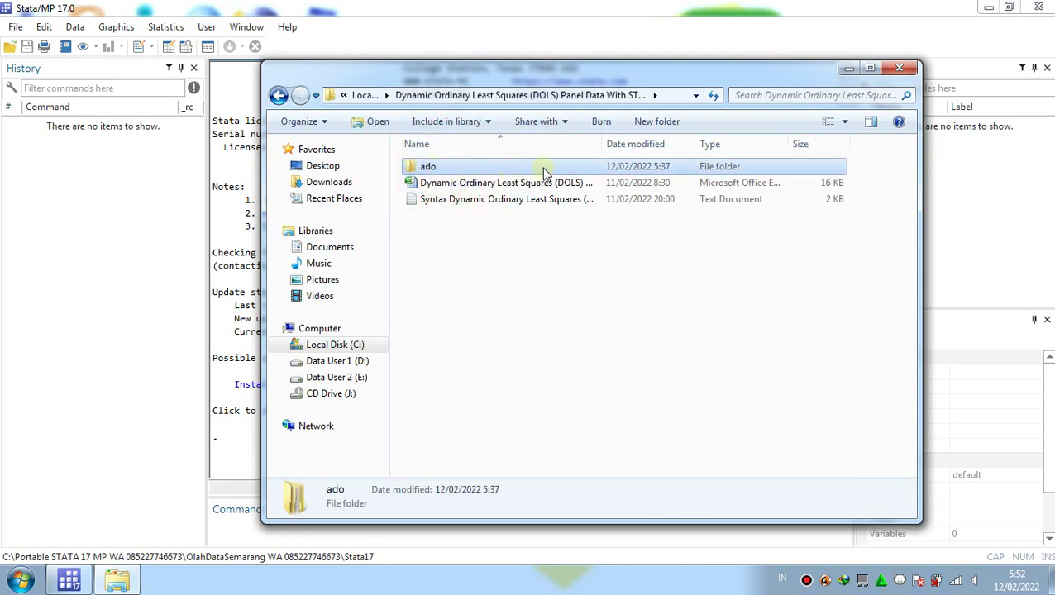
pyautogui.rightClick(570, 170)
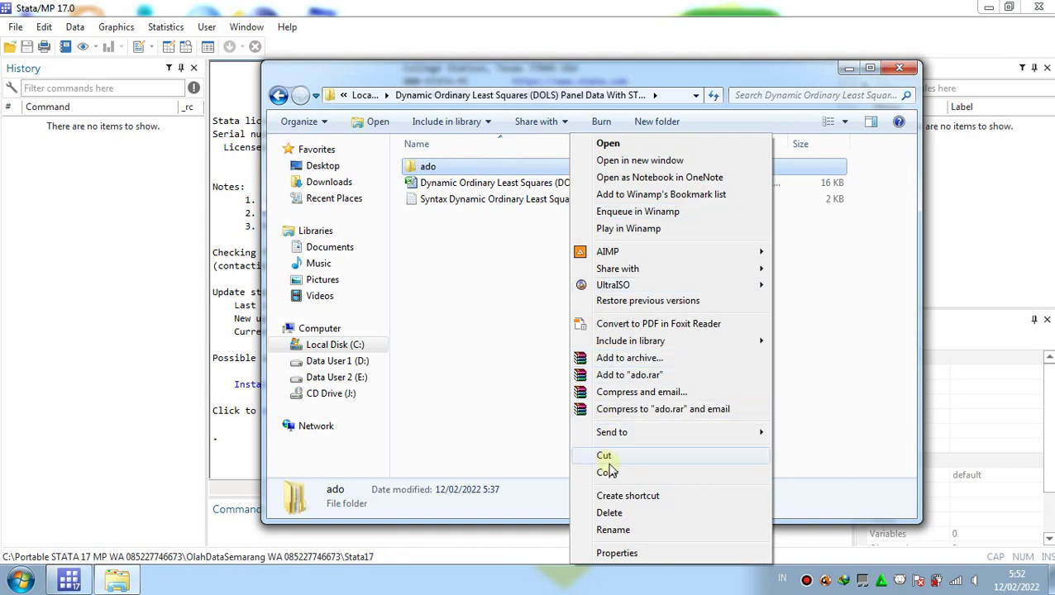
pyautogui.click(650, 477)
pyautogui.click(562, 378)
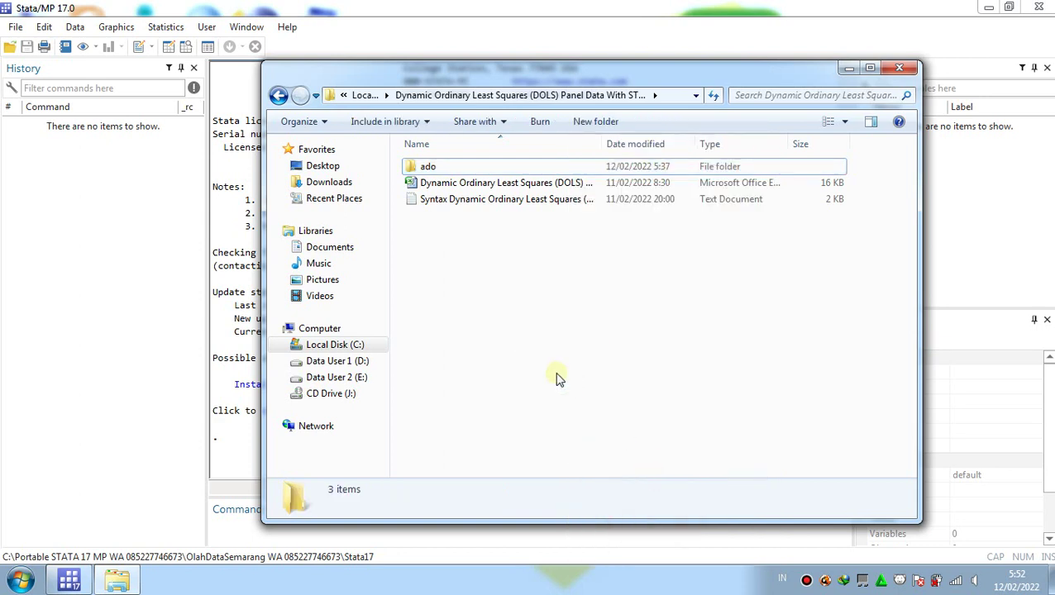
# Go back to Local Disk (C:) and open the Admin folder inside Users
pyautogui.click(277, 97)
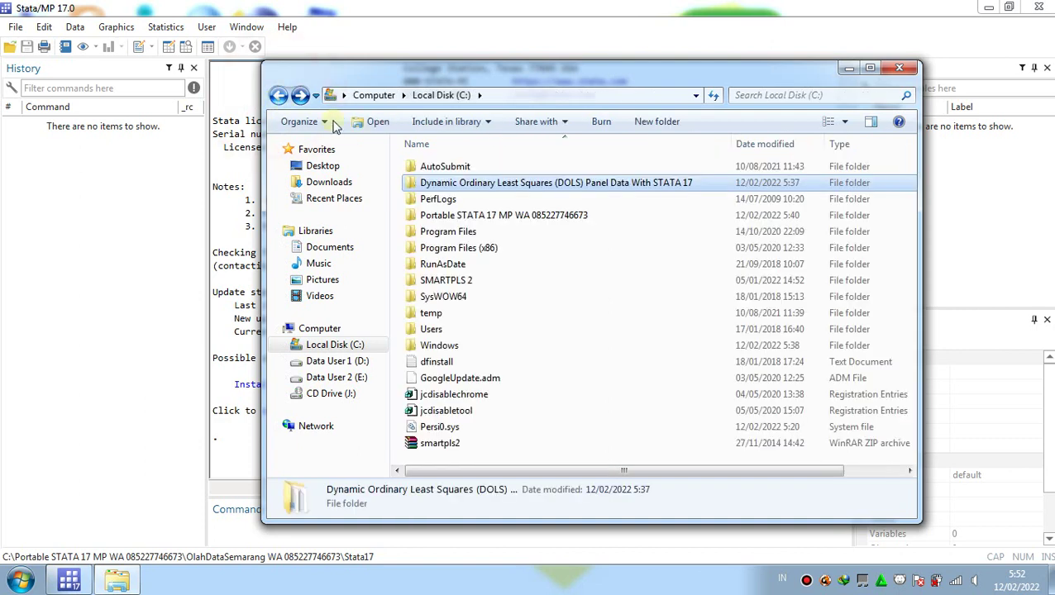
pyautogui.click(452, 331)
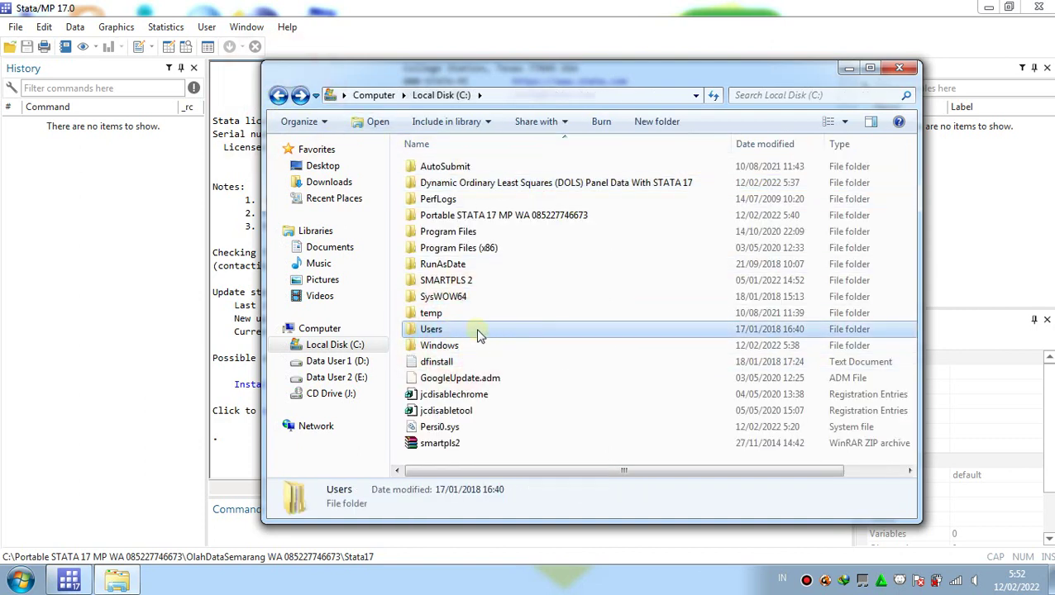
pyautogui.rightClick(482, 331)
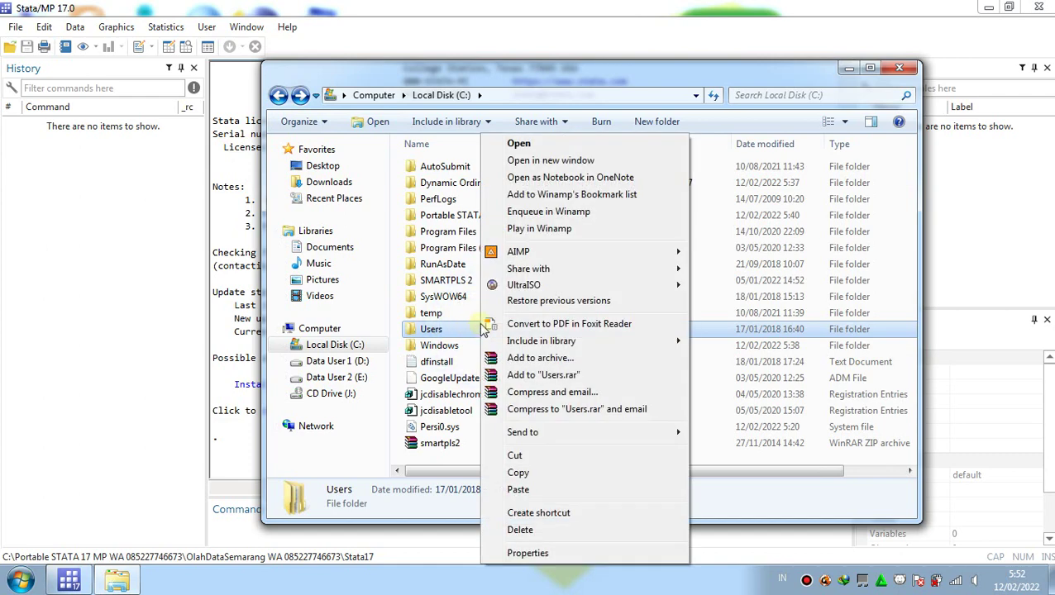
pyautogui.click(644, 155)
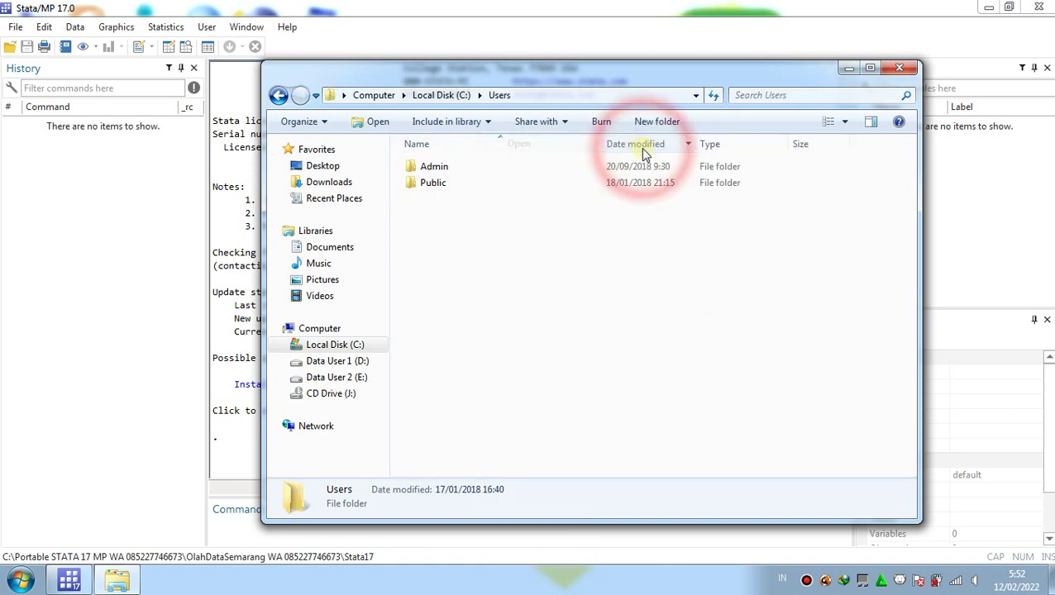
pyautogui.click(433, 169)
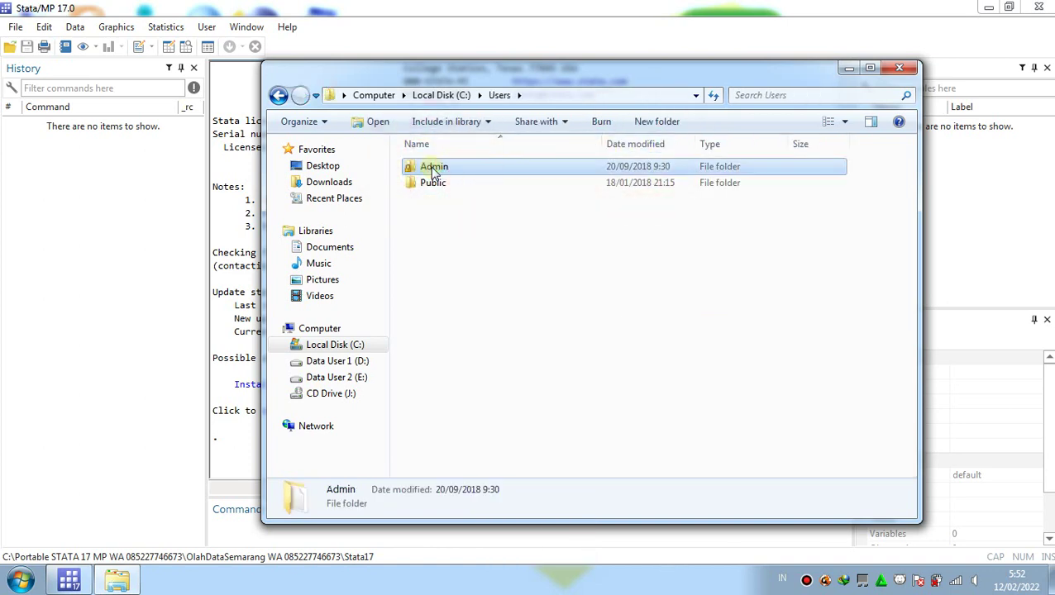
pyautogui.rightClick(559, 168)
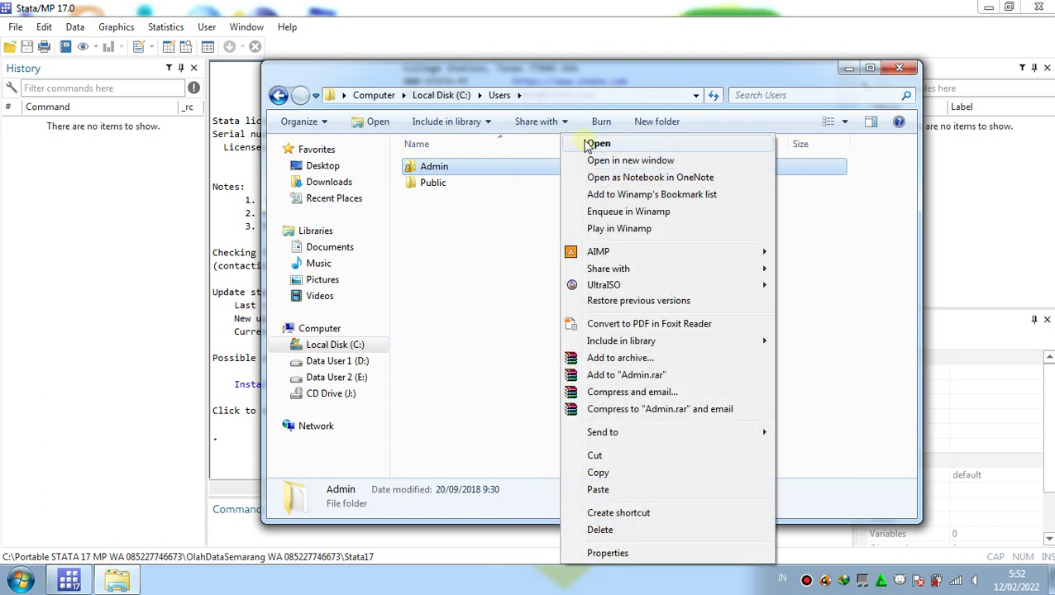
pyautogui.click(683, 145)
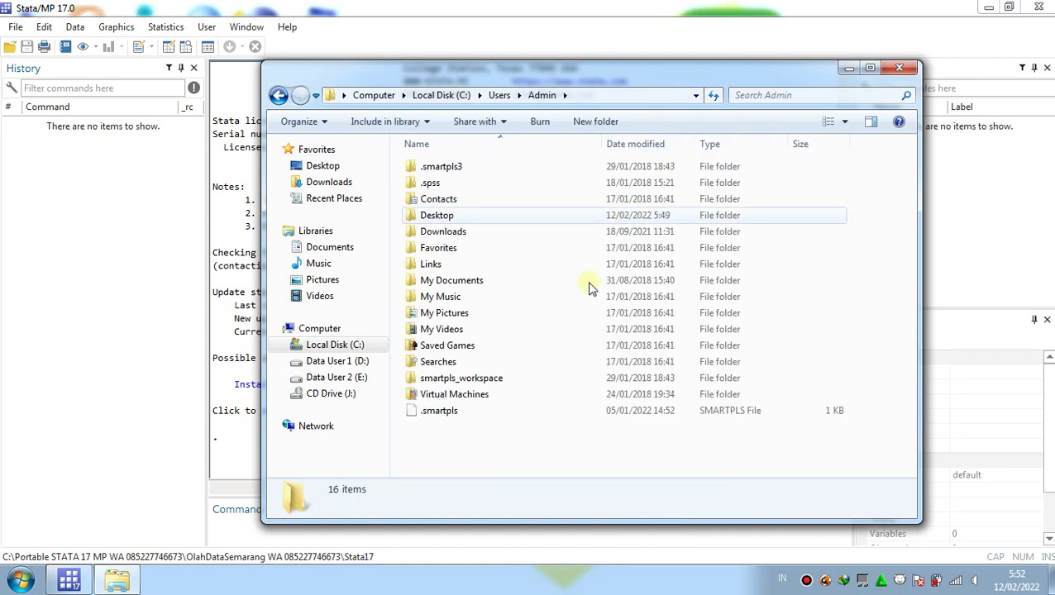
# Paste the copied ado folder into C:\Users\Admin and refresh the folder view
pyautogui.rightClick(515, 451)
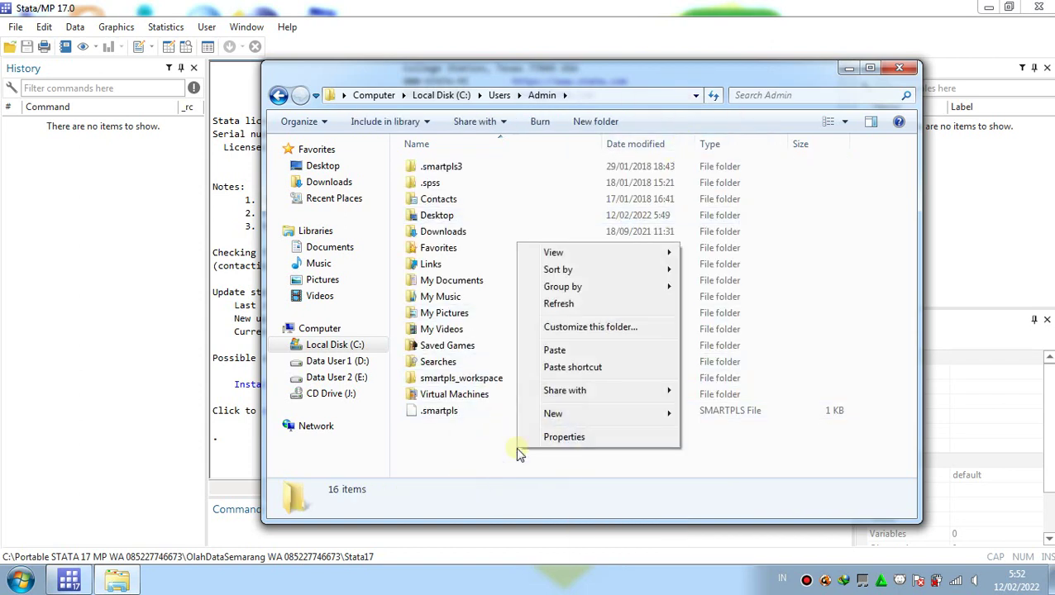
pyautogui.click(608, 351)
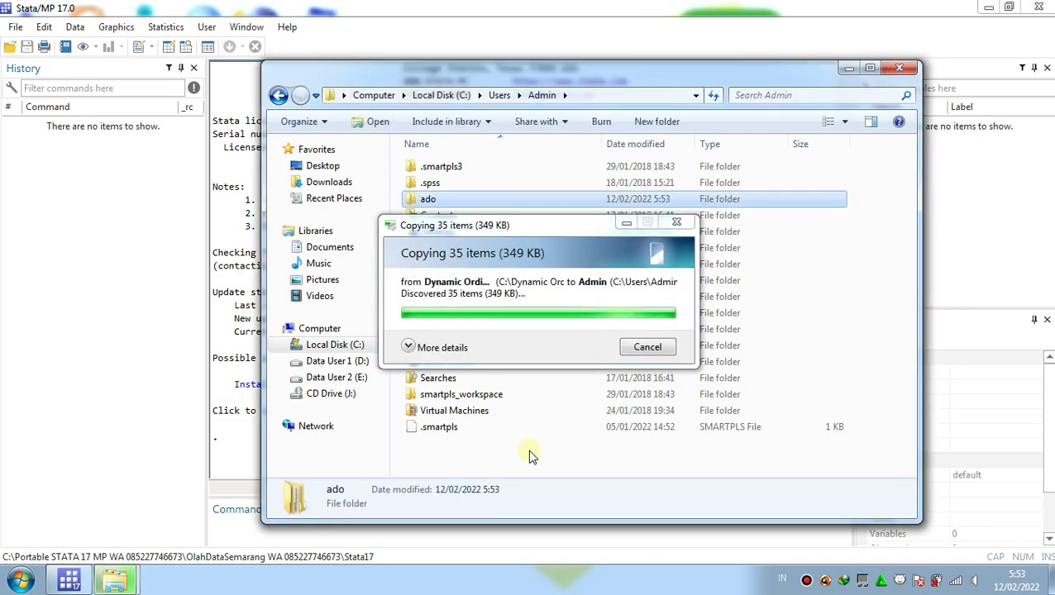
pyautogui.click(529, 455)
pyautogui.rightClick(529, 454)
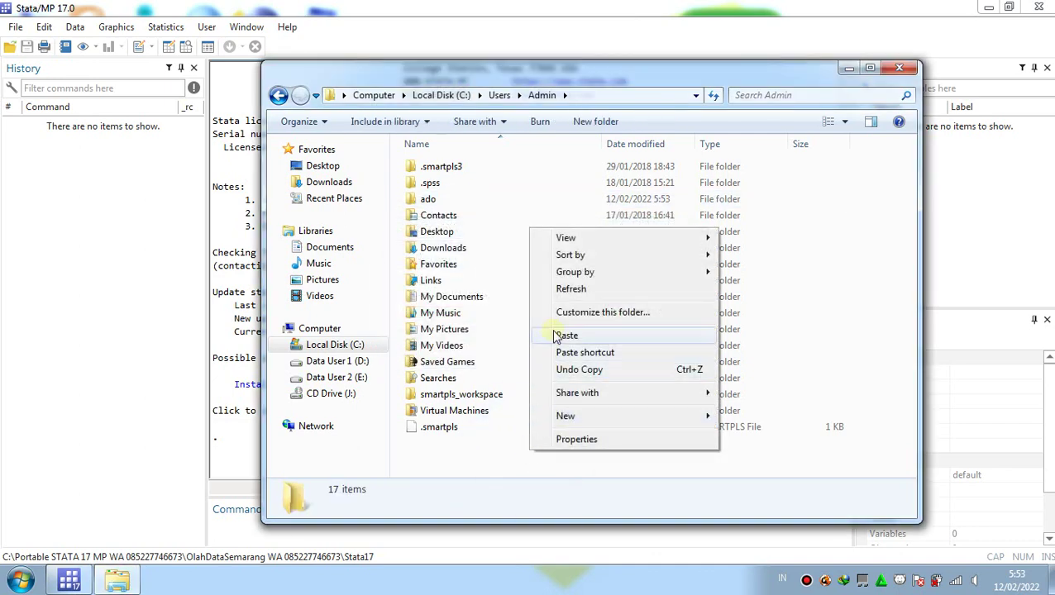
pyautogui.click(558, 293)
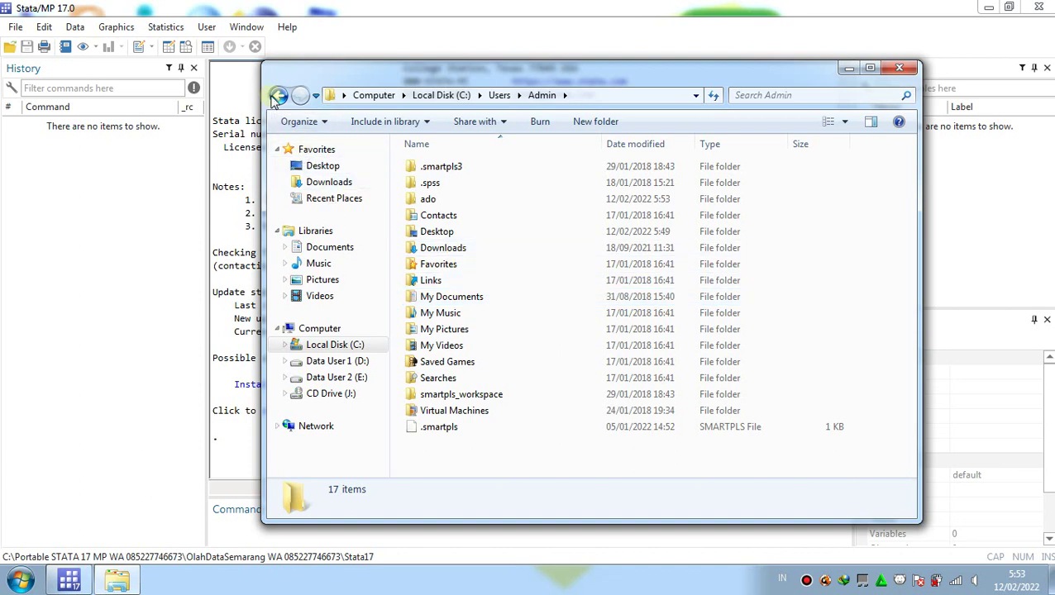
# Return to the Dynamic Ordinary Least Squares (DOLS) folder on the C: drive and widen its Name column to show full file names
pyautogui.click(347, 347)
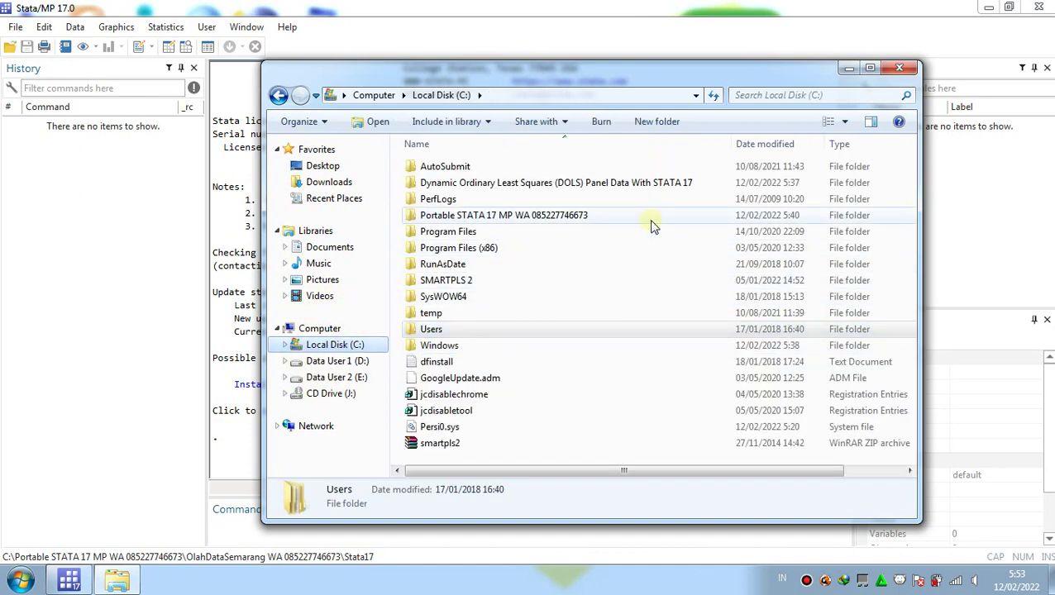
pyautogui.click(686, 190)
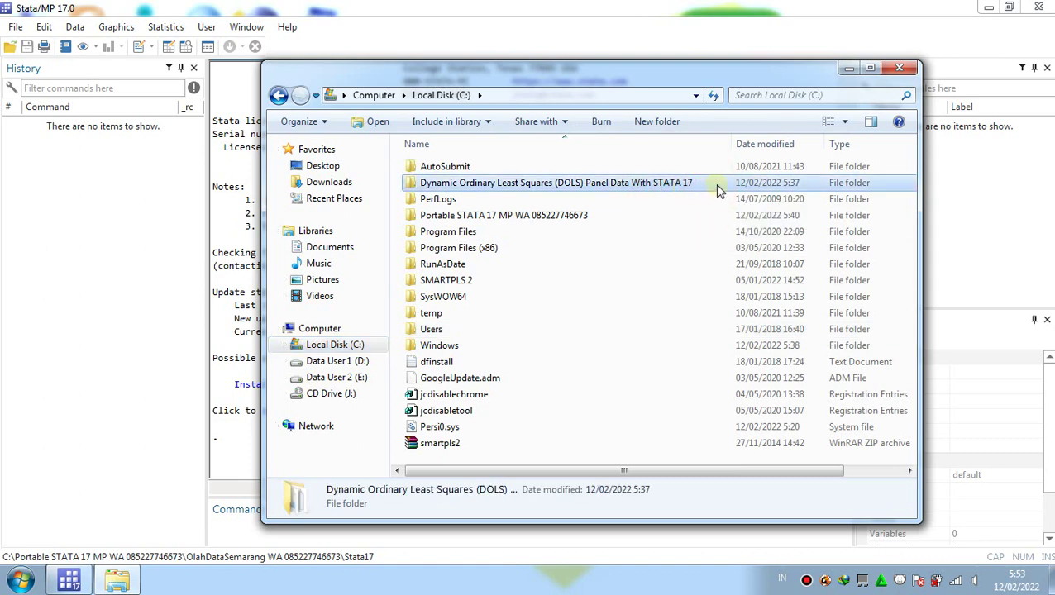
pyautogui.rightClick(699, 189)
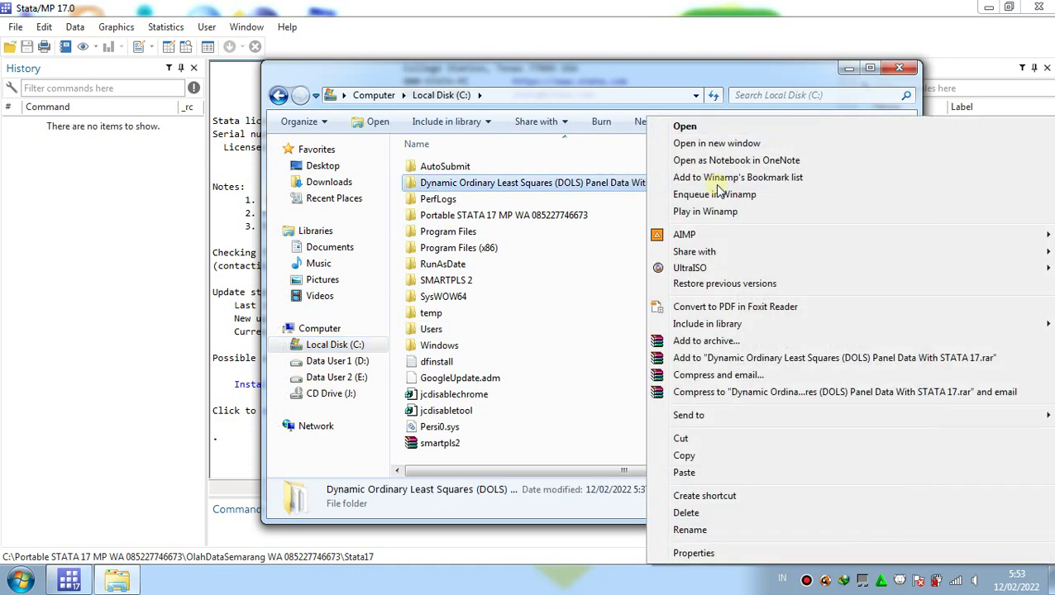
pyautogui.click(810, 129)
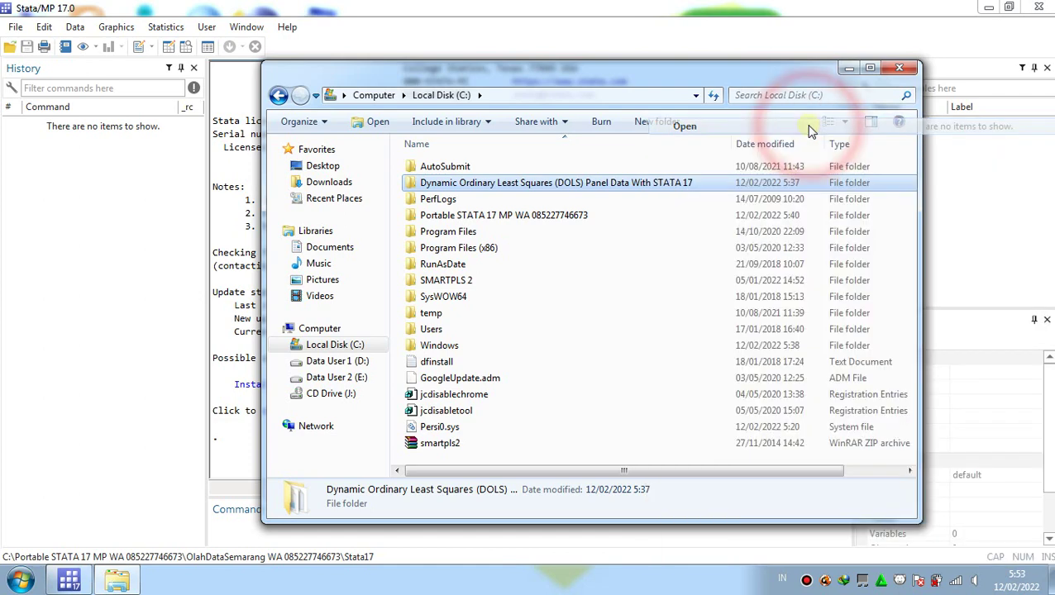
pyautogui.moveTo(603, 147); pyautogui.dragTo(772, 148)
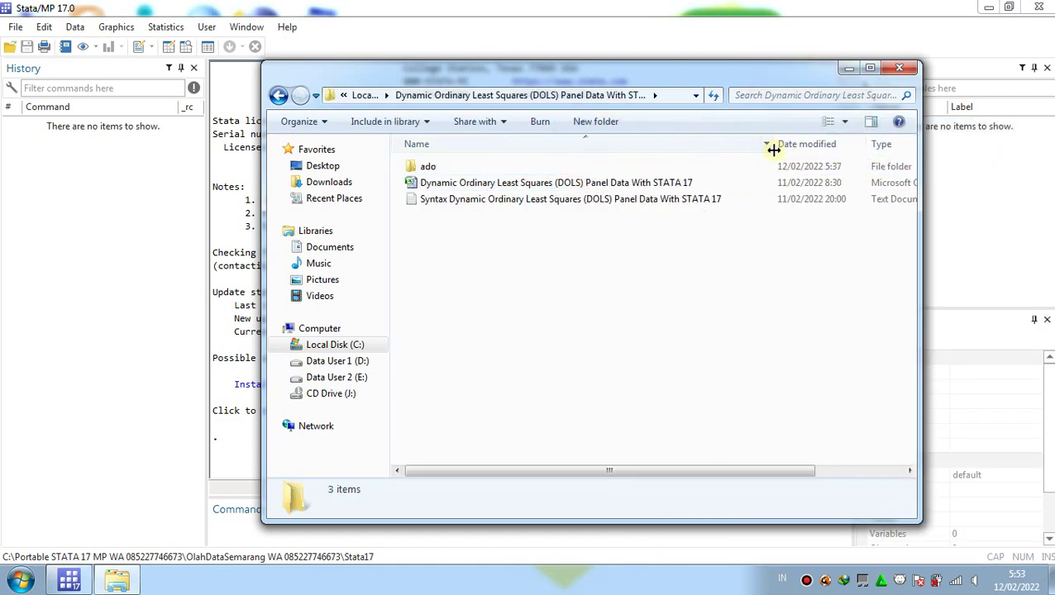
# Open the text file "Syntax Dynamic Ordinary Least Squares (DOLS) Panel Data With STATA 17" in Notepad and maximize its window
pyautogui.click(710, 205)
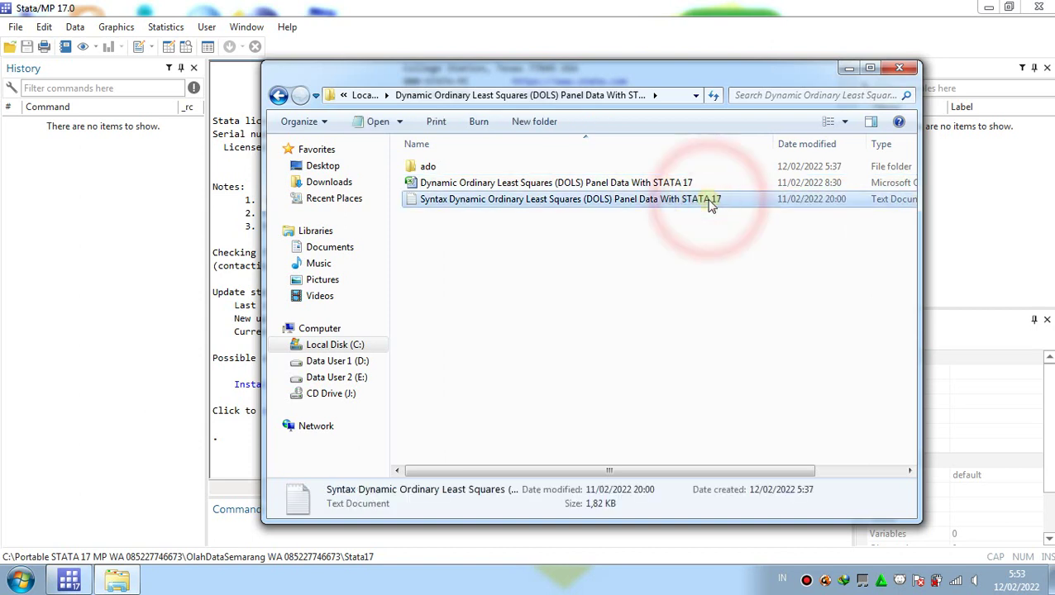
pyautogui.rightClick(753, 201)
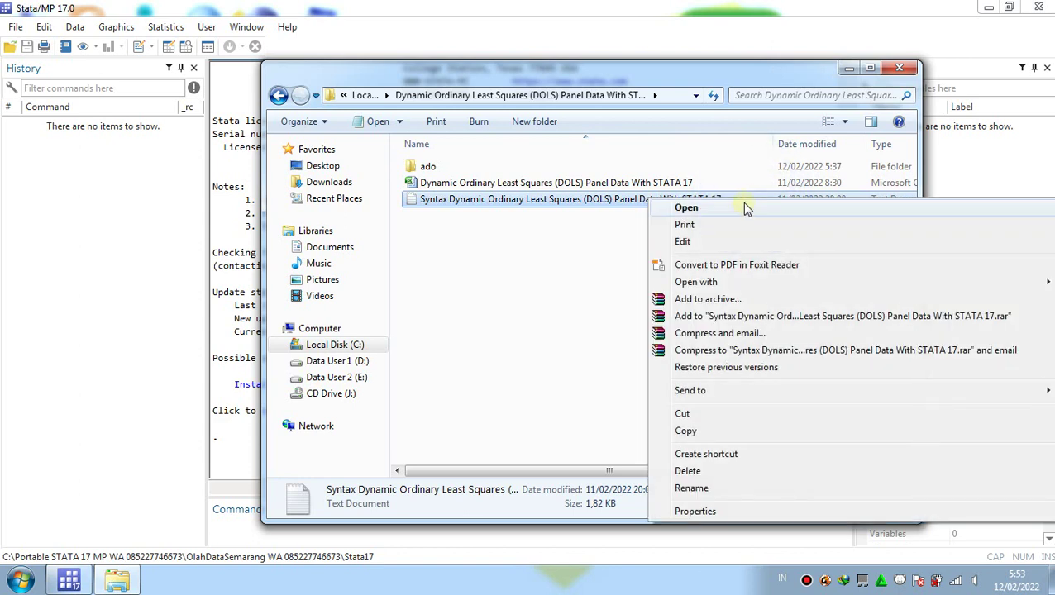
pyautogui.click(814, 209)
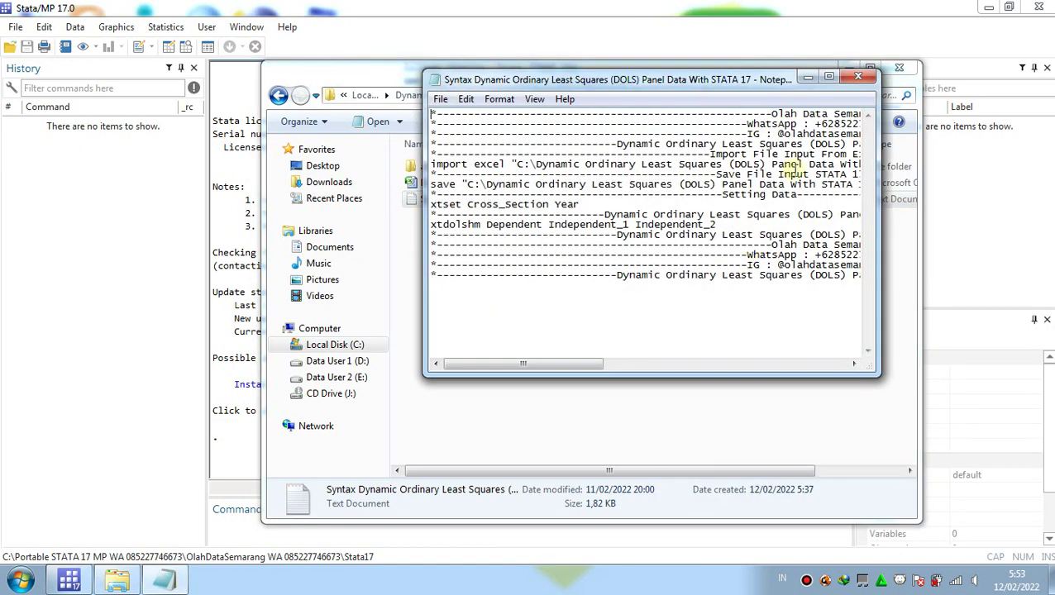
pyautogui.click(827, 80)
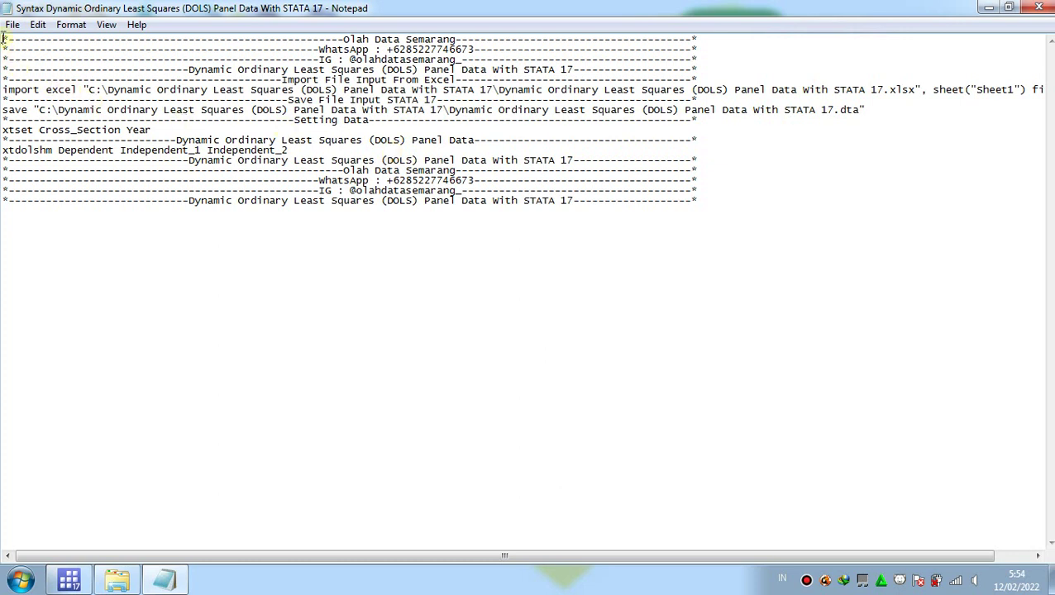
# Copy the whole syntax text, from the first comment line to the last, and switch back to Stata
pyautogui.moveTo(3, 37); pyautogui.dragTo(733, 205)
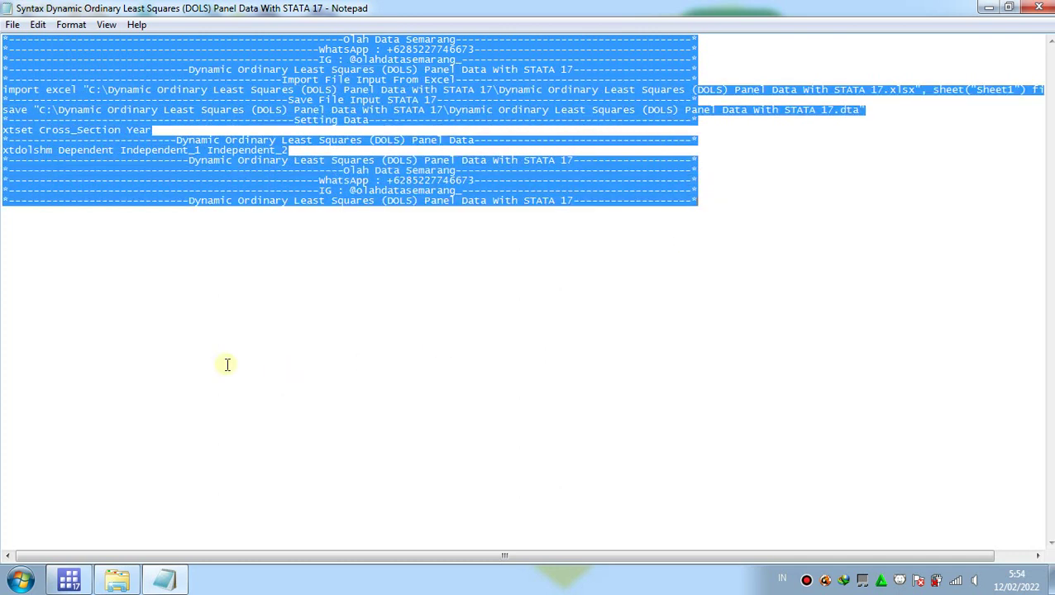
pyautogui.click(37, 25)
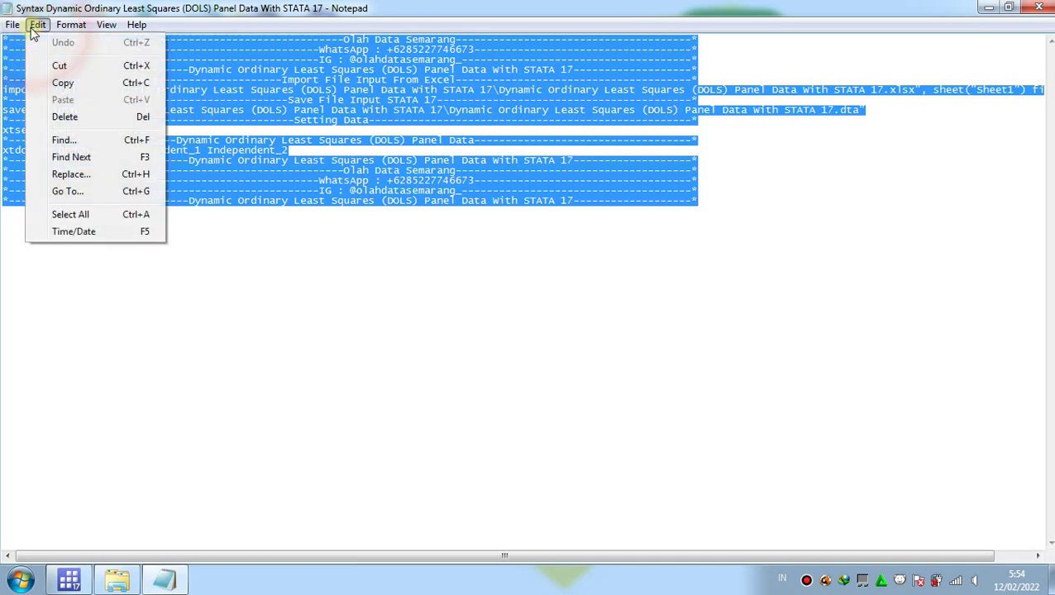
pyautogui.click(106, 84)
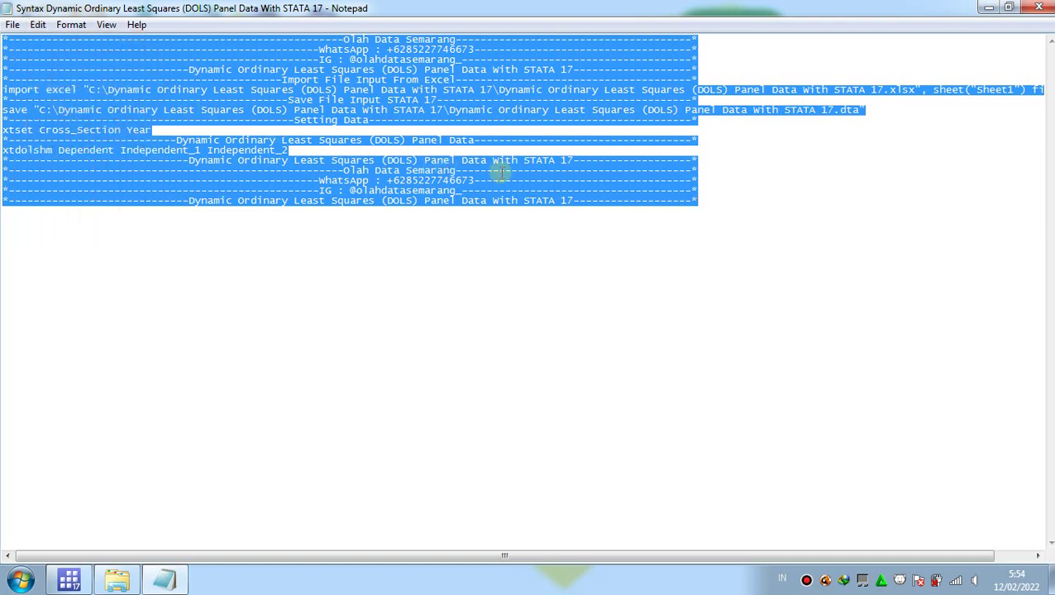
pyautogui.click(712, 200)
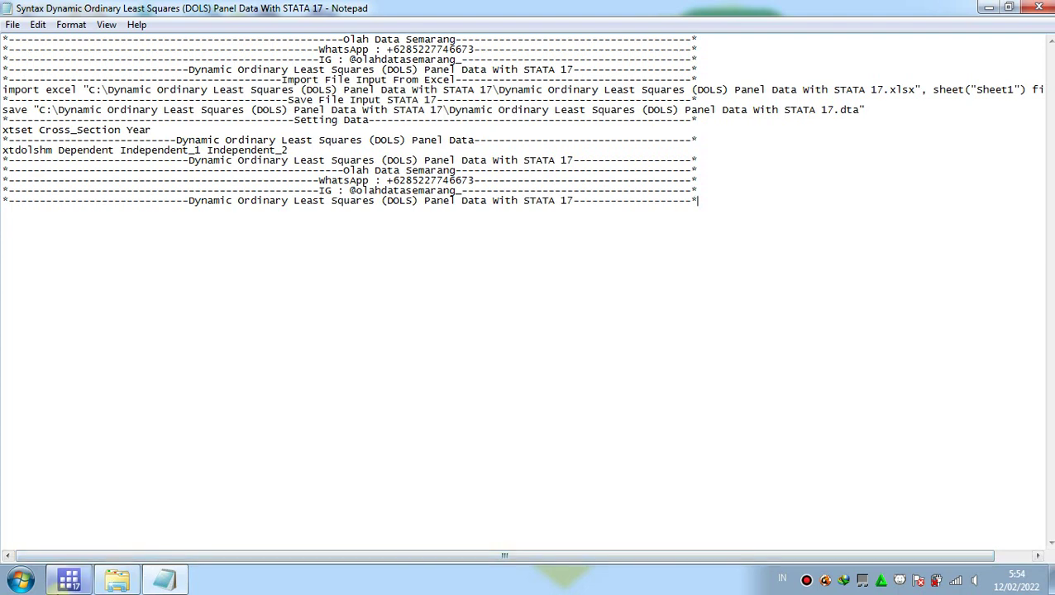
pyautogui.moveTo(72, 578)
pyautogui.click(94, 529)
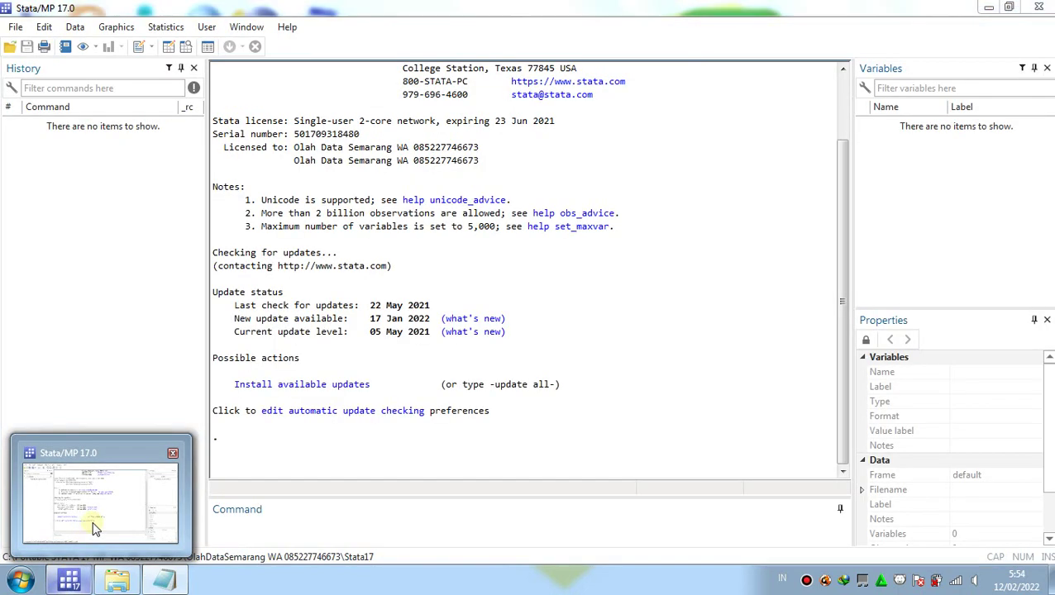
# Paste the copied DOLS syntax into Stata's command line and run all of its commands
pyautogui.click(92, 451)
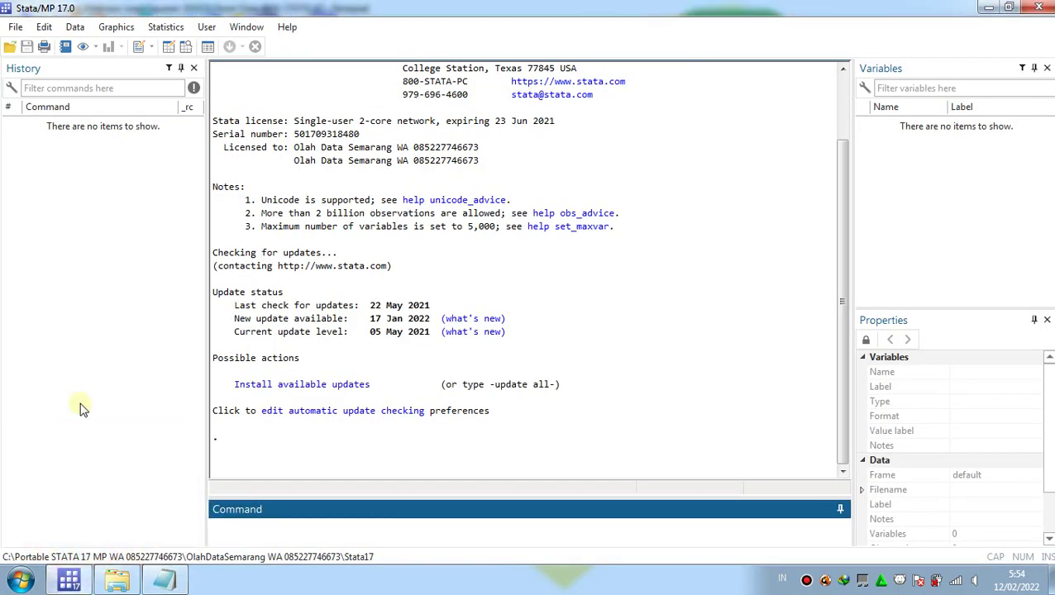
pyautogui.click(45, 31)
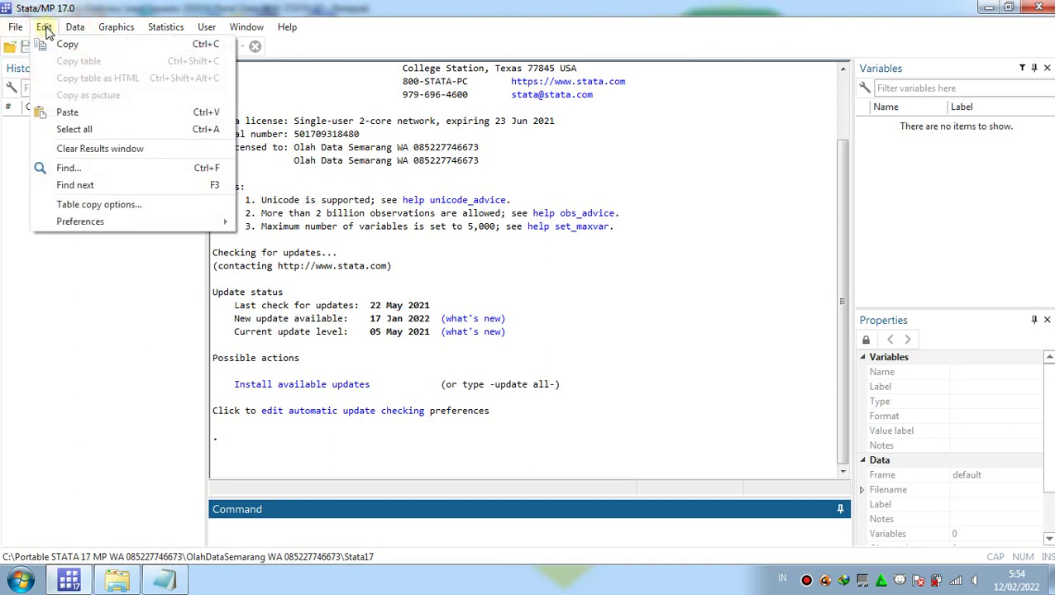
pyautogui.click(174, 121)
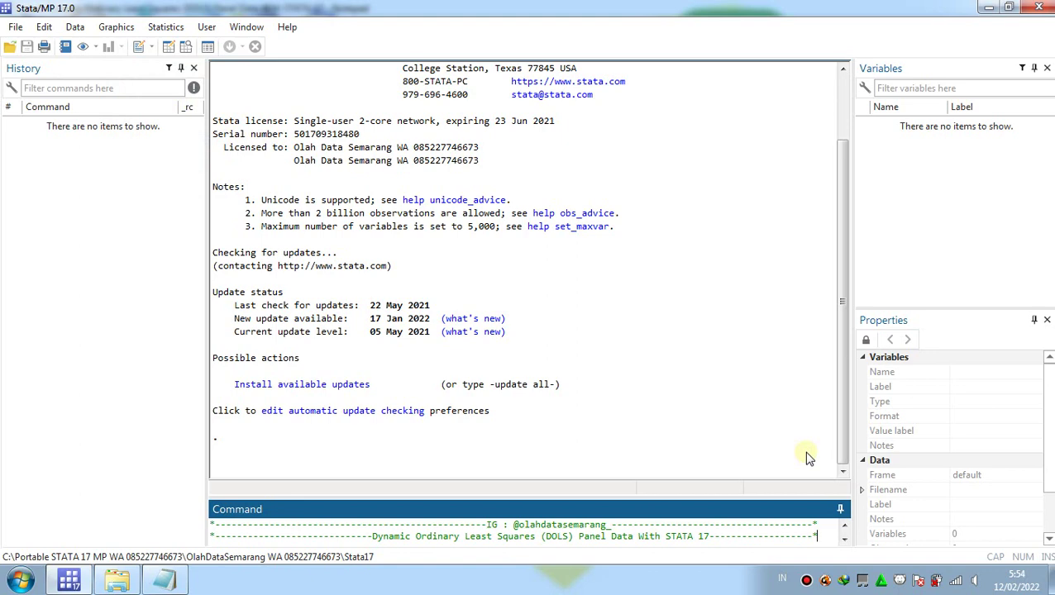
pyautogui.press('Return')
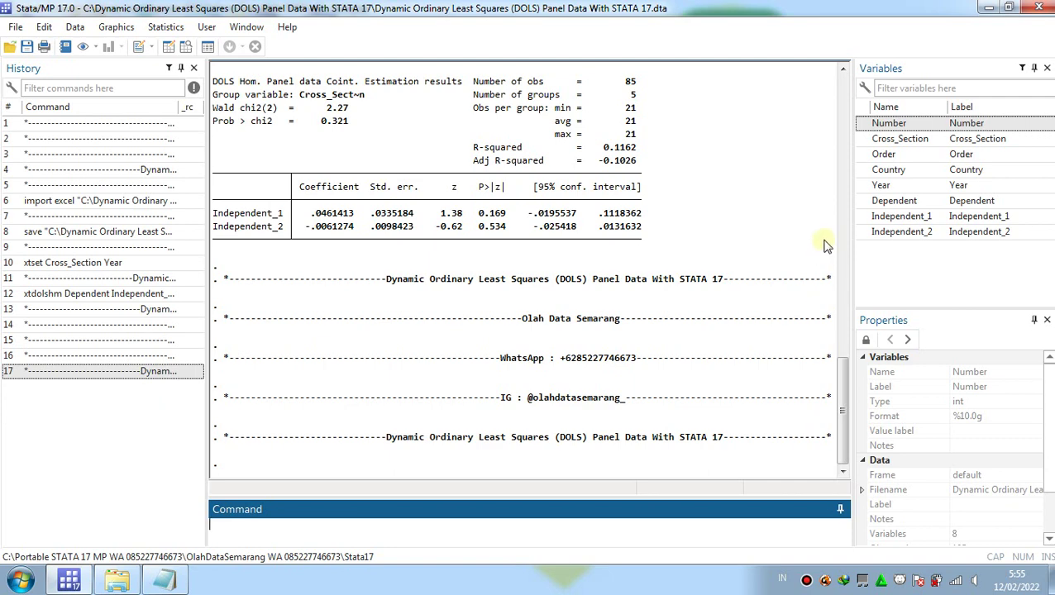
# Review the output from the beginning, examining the Excel import, the saved .dta file and the xtset panel declaration
pyautogui.click(842, 71)
pyautogui.moveTo(842, 71); pyautogui.dragTo(842, 71)
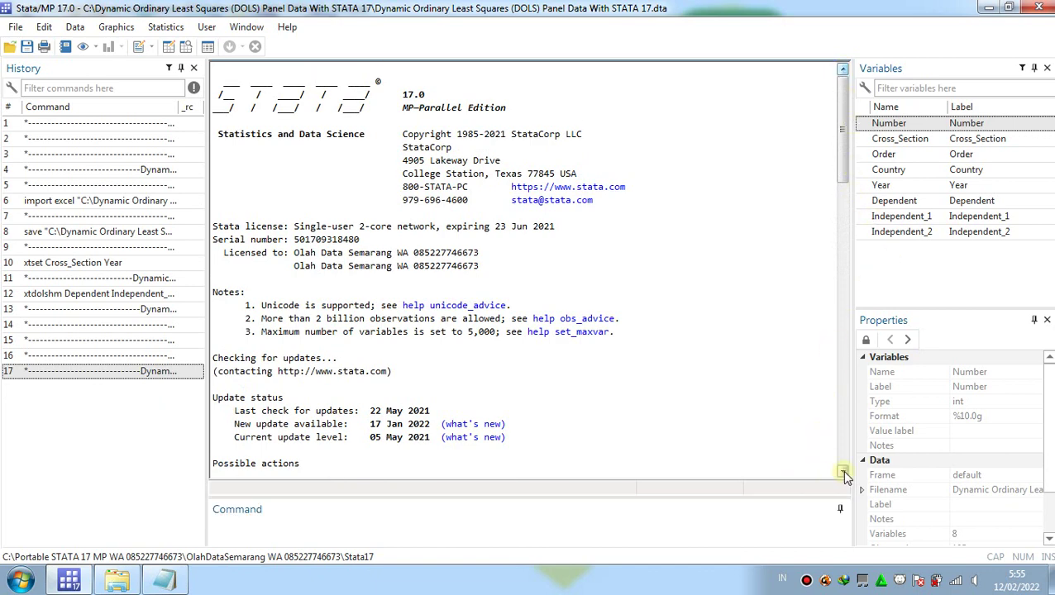
pyautogui.moveTo(843, 473); pyautogui.dragTo(843, 473)
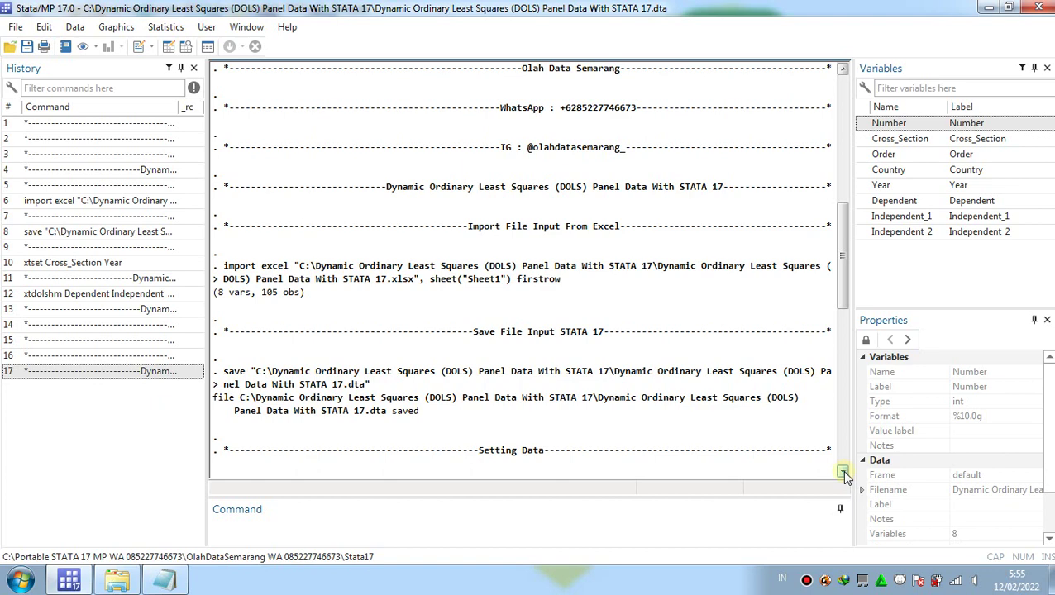
pyautogui.click(843, 473)
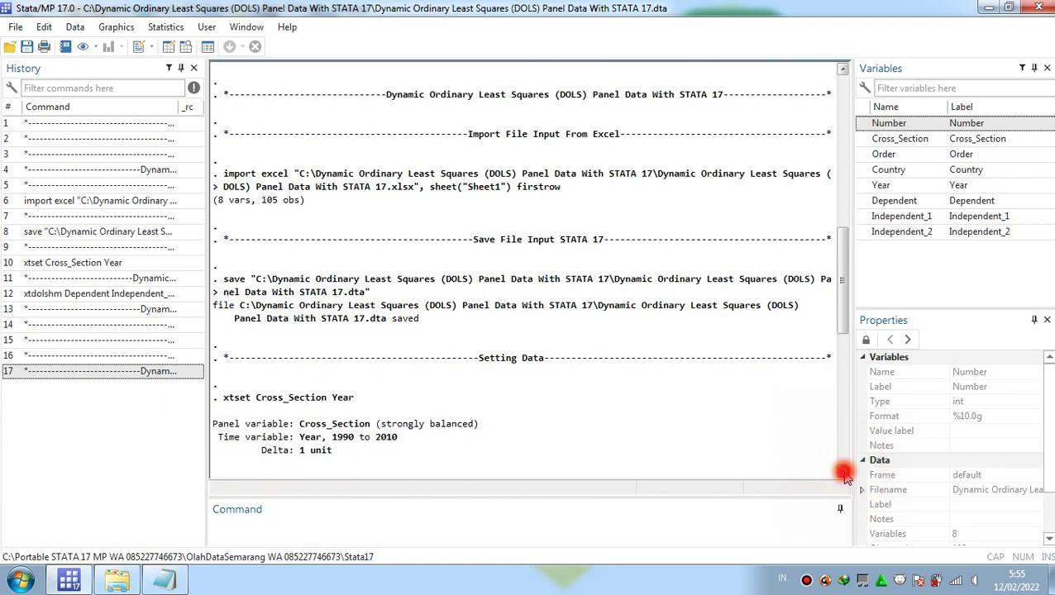
pyautogui.click(843, 473)
pyautogui.click(843, 472)
pyautogui.click(844, 473)
pyautogui.click(843, 473)
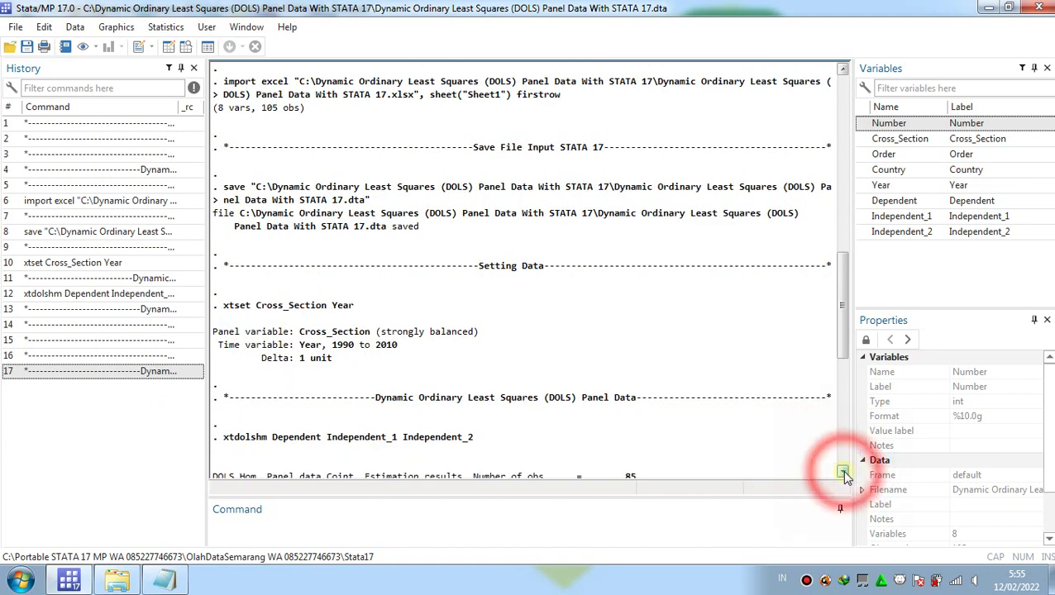
pyautogui.click(843, 473)
pyautogui.click(843, 473)
pyautogui.click(843, 473)
pyautogui.click(843, 473)
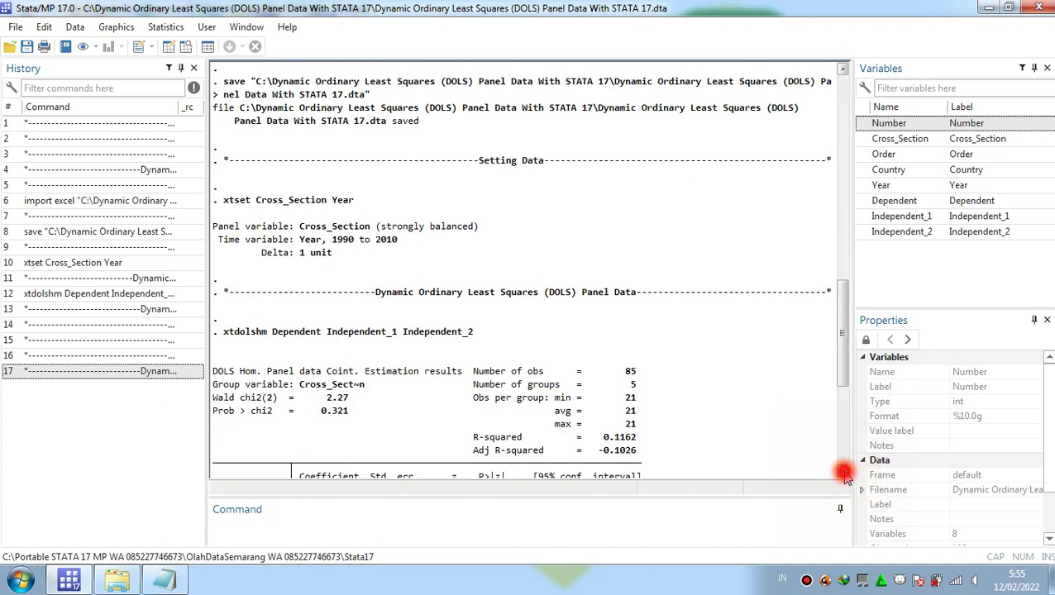
# Examine the xtdolshm estimation results for Dependent on Independent_1 and Independent_2, through to the end of the output
pyautogui.click(843, 473)
pyautogui.click(843, 473)
pyautogui.click(843, 473)
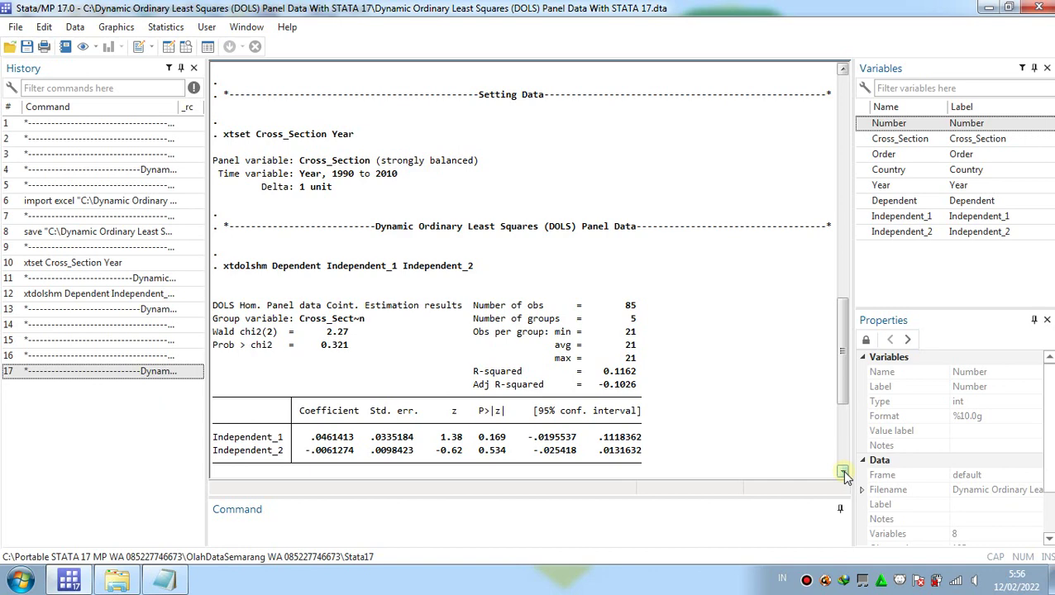
pyautogui.click(844, 474)
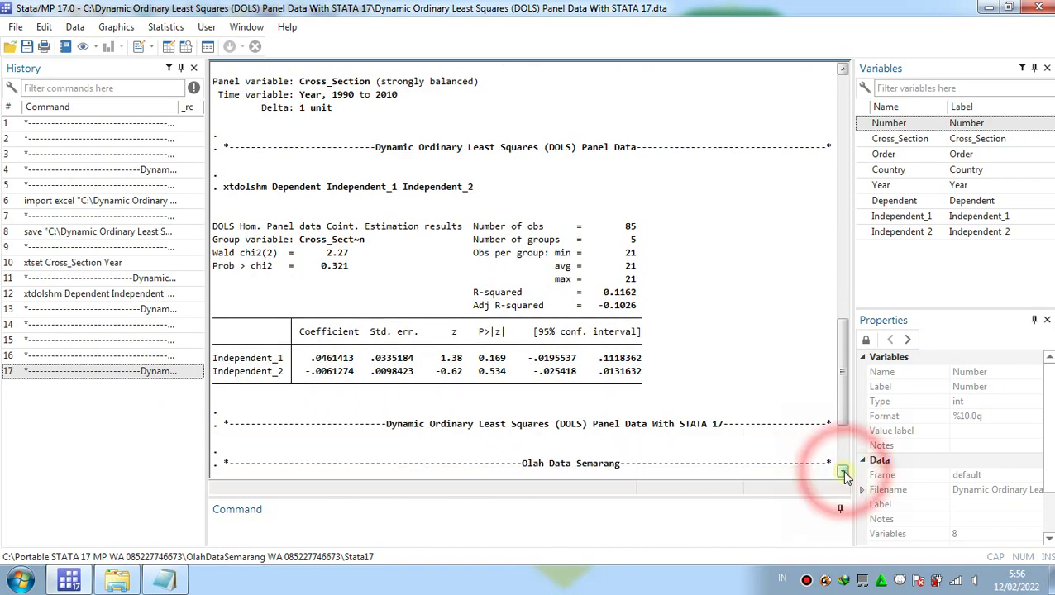
pyautogui.click(844, 474)
pyautogui.click(844, 473)
pyautogui.click(844, 473)
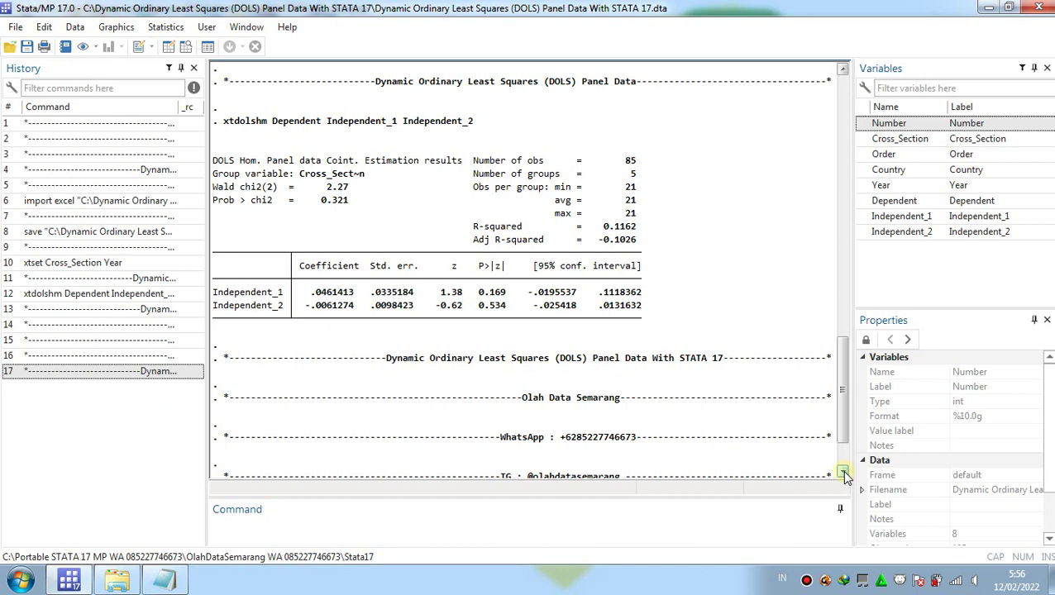
pyautogui.click(843, 473)
pyautogui.click(843, 473)
pyautogui.click(843, 474)
pyautogui.click(843, 473)
pyautogui.click(843, 473)
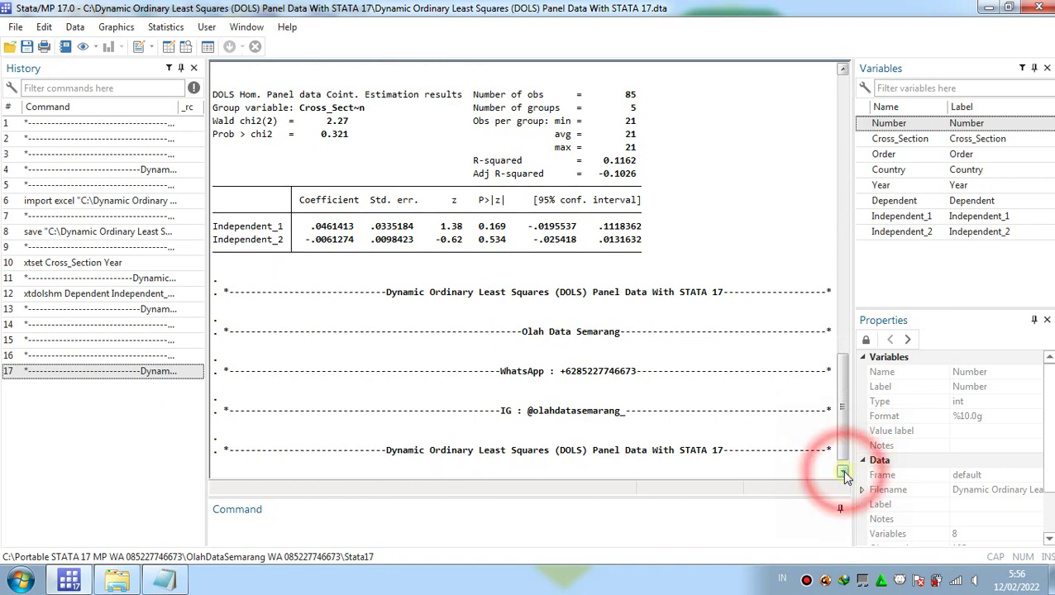
pyautogui.click(843, 473)
pyautogui.click(843, 474)
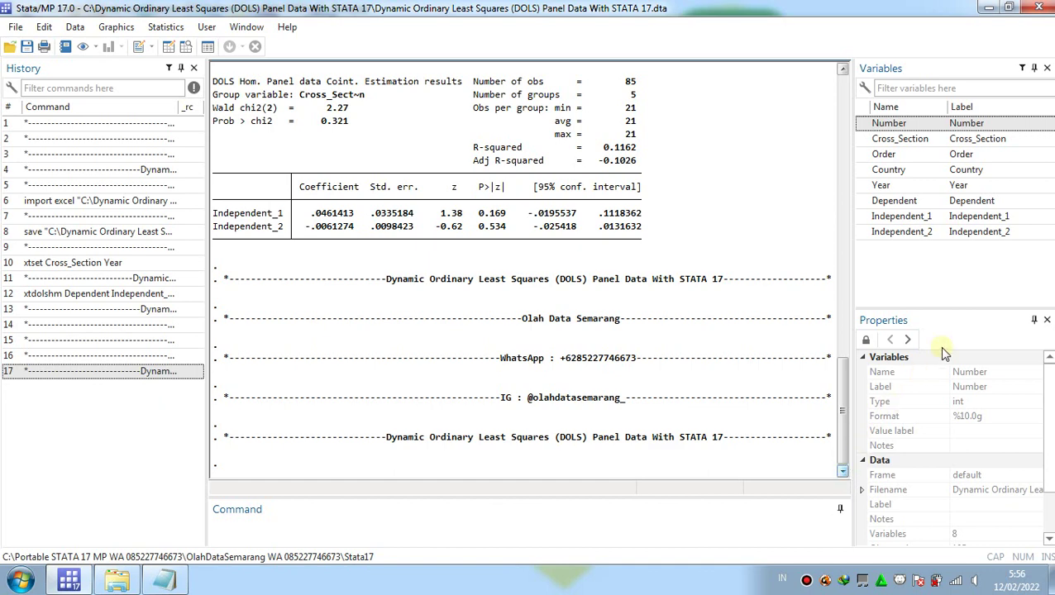
# Close Stata, the syntax file in Notepad and the DOLS folder window
pyautogui.click(1046, 15)
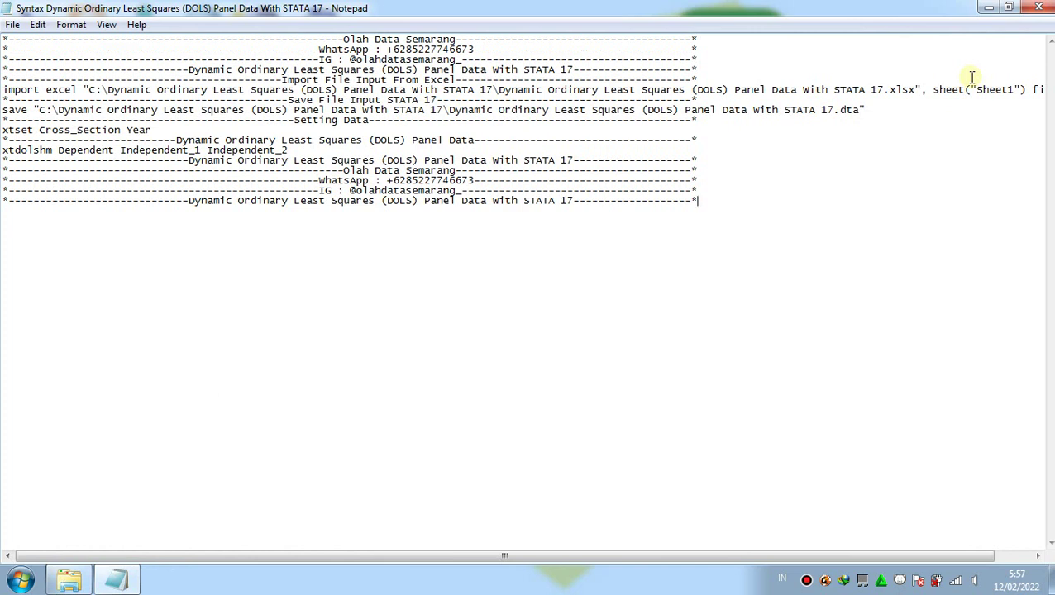
pyautogui.click(1048, 13)
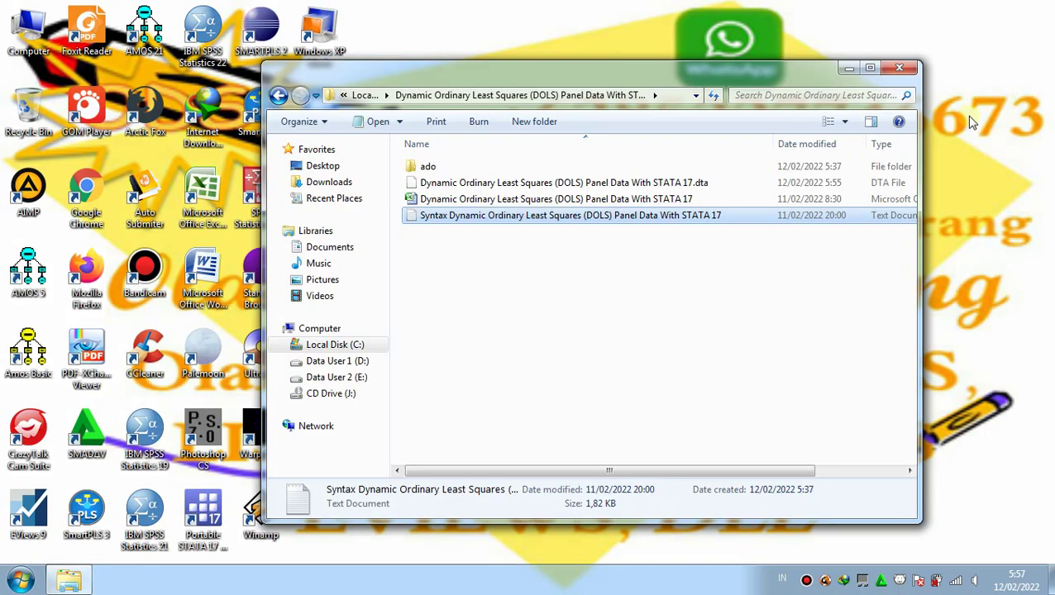
pyautogui.click(822, 306)
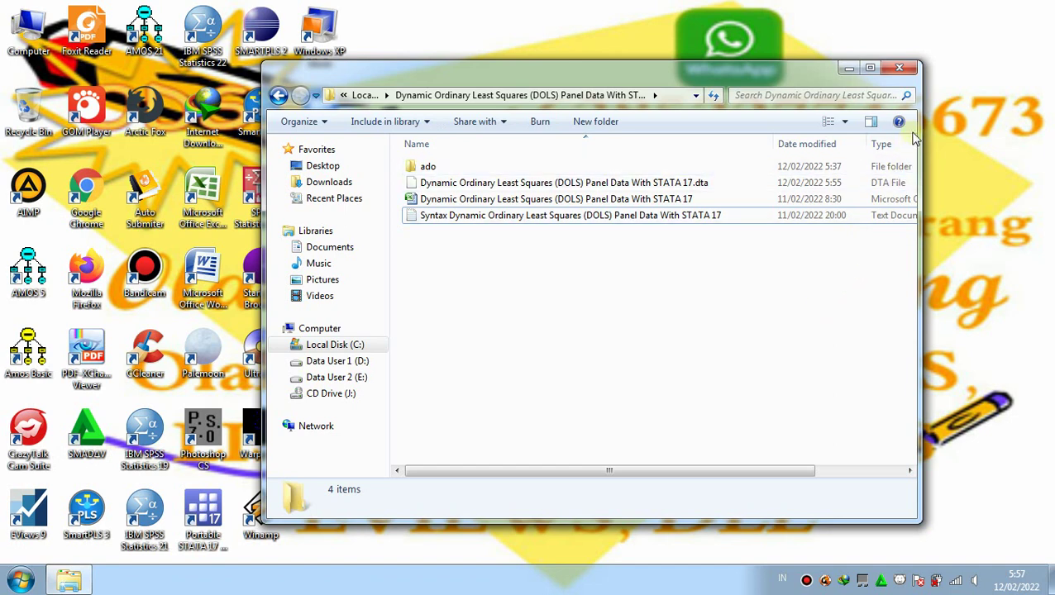
pyautogui.click(909, 68)
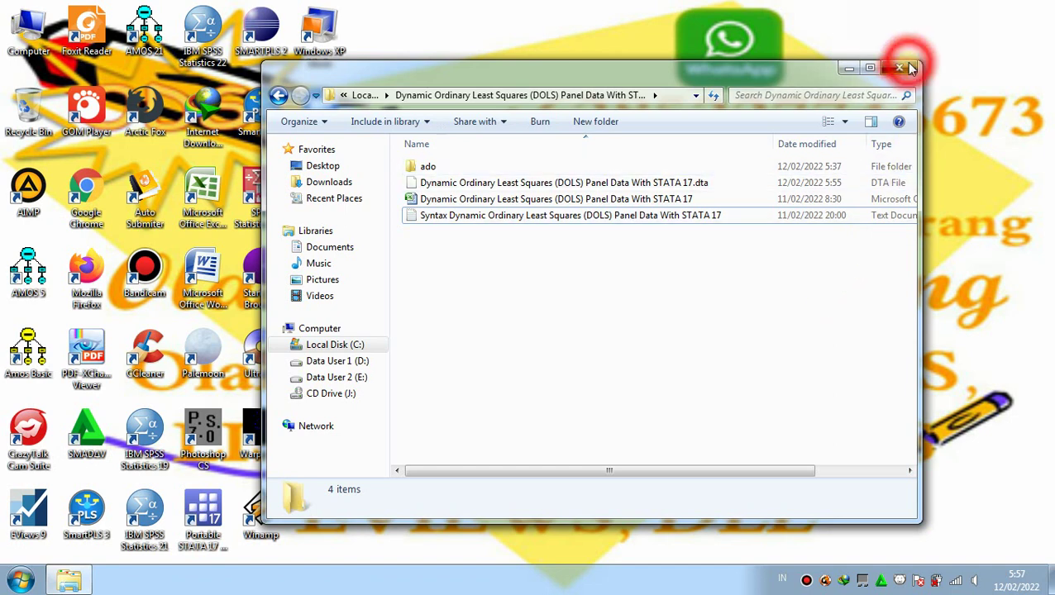